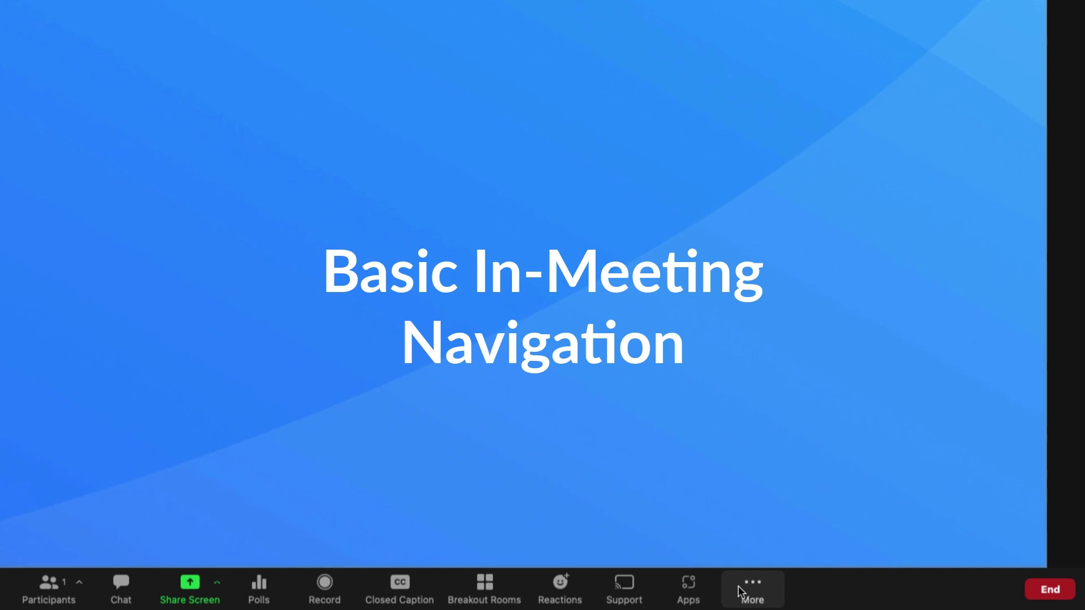
{"action": "left_click", "coordinate": [1049, 589]}
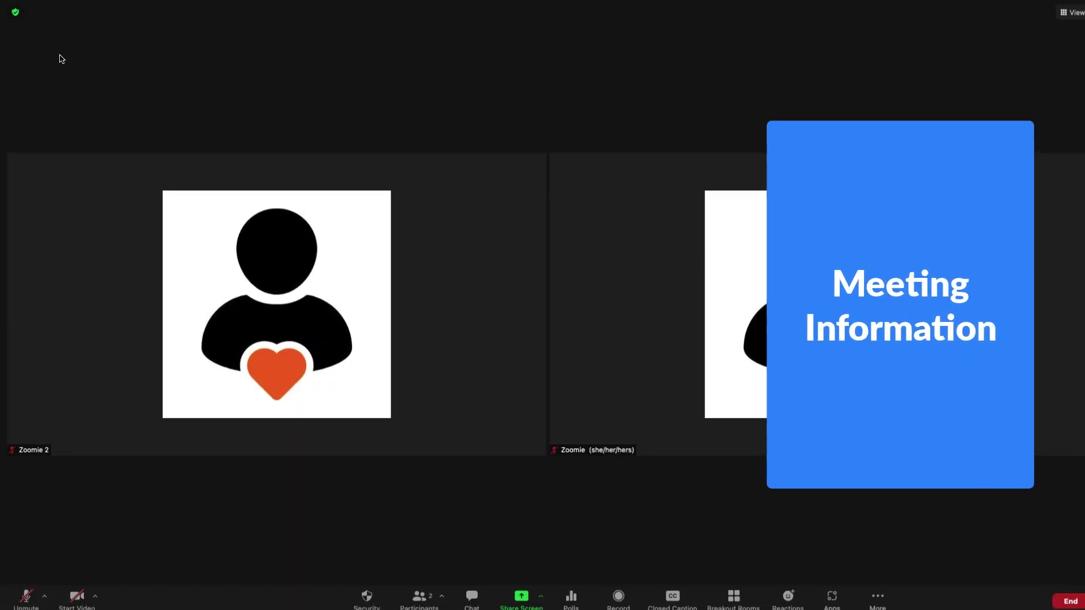
Show the meeting information, examine the meeting ID, host and invite link details, and close it again.
{"action": "left_click", "coordinate": [20, 20]}
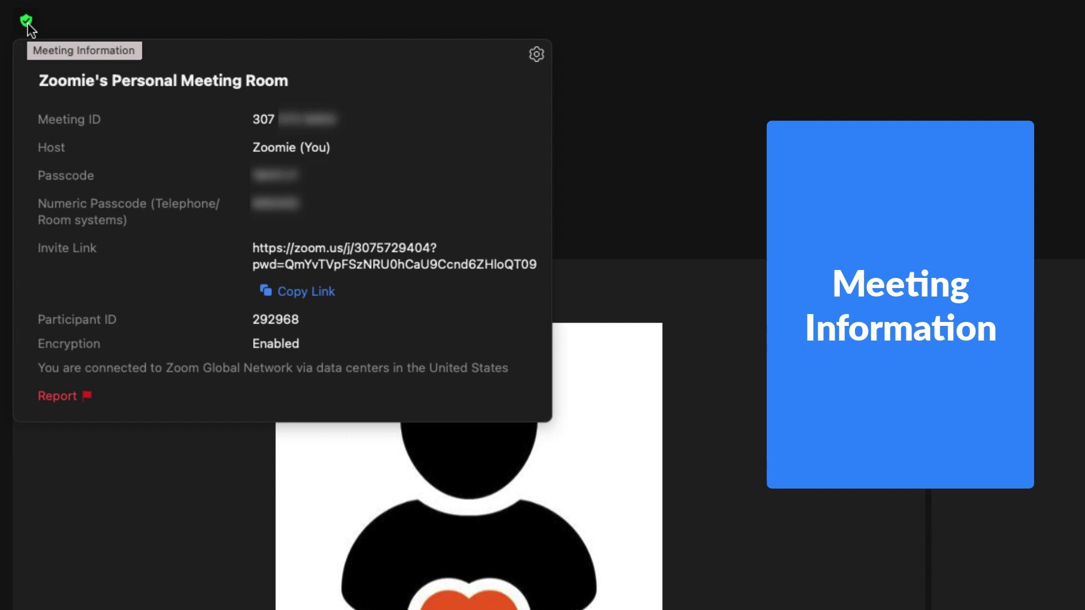
{"action": "left_click", "coordinate": [27, 24]}
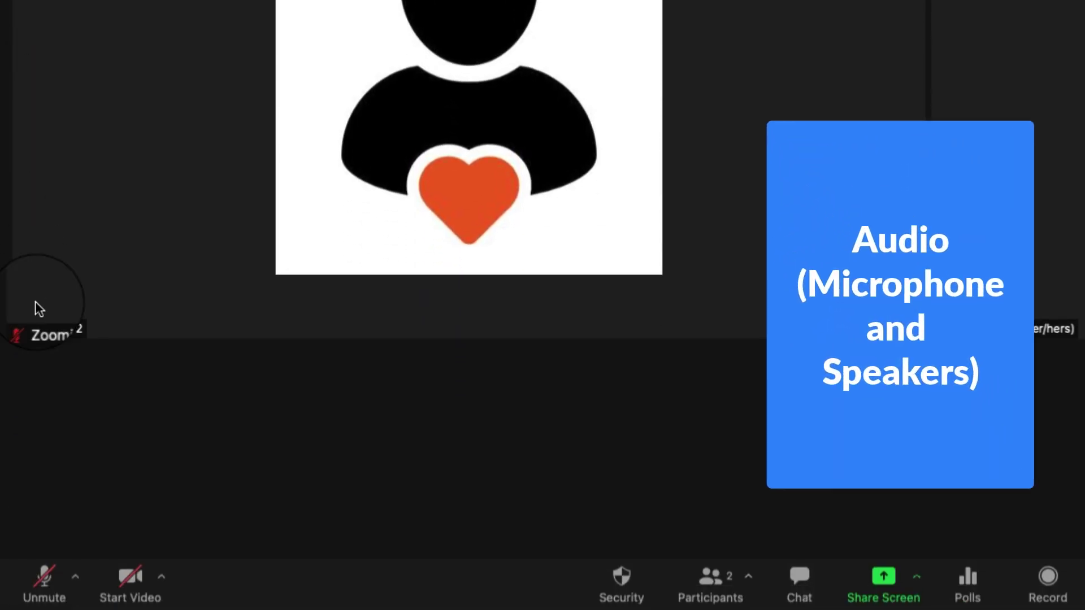
Unmute the microphone, mute it again, and select RODE NT-USB as the microphone.
{"action": "left_click", "coordinate": [35, 578]}
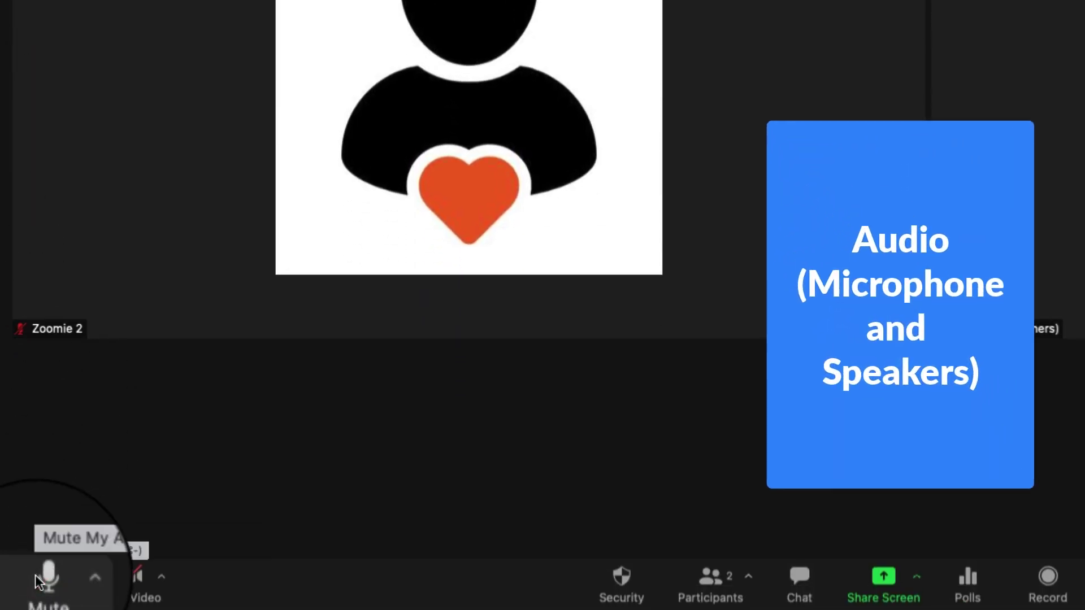
{"action": "left_click", "coordinate": [35, 574]}
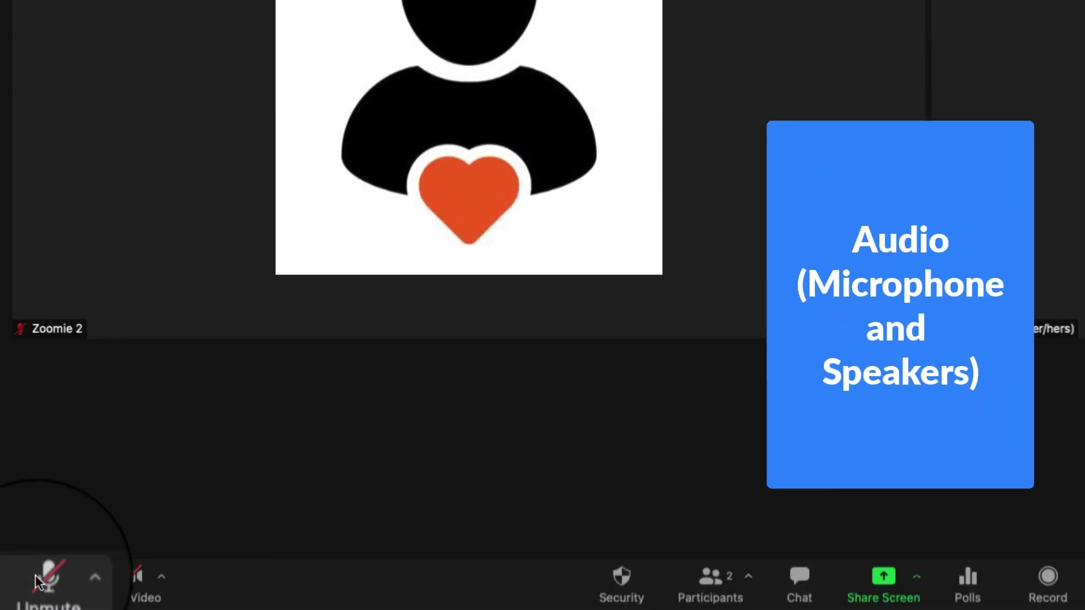
{"action": "left_click", "coordinate": [75, 578]}
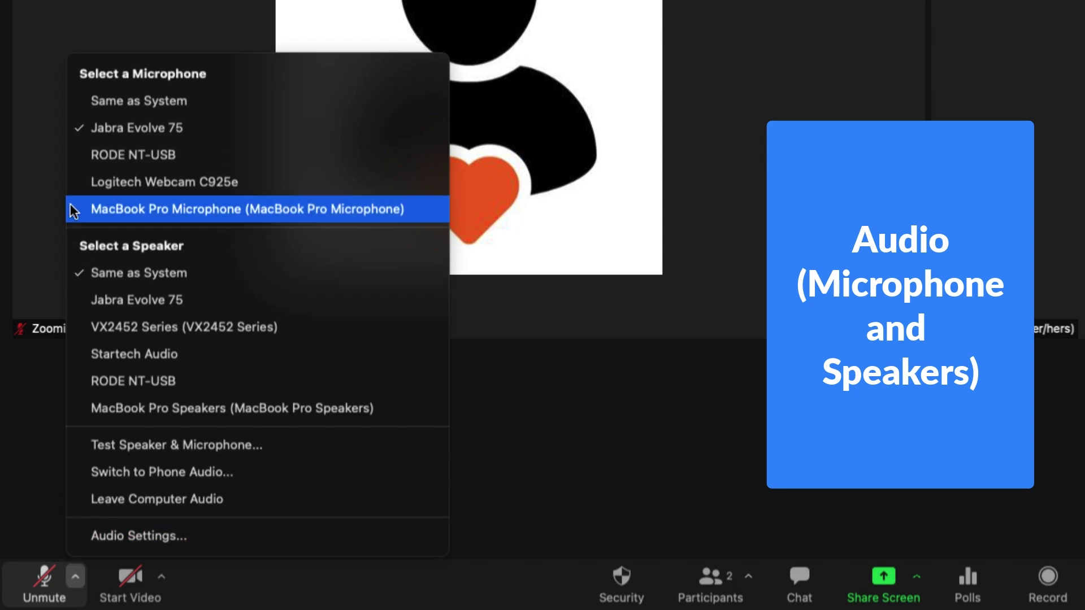
{"action": "left_click", "coordinate": [116, 160]}
Test the speaker and confirm the ringtone is heard, and examine the full audio settings before closing them.
{"action": "left_click", "coordinate": [77, 577]}
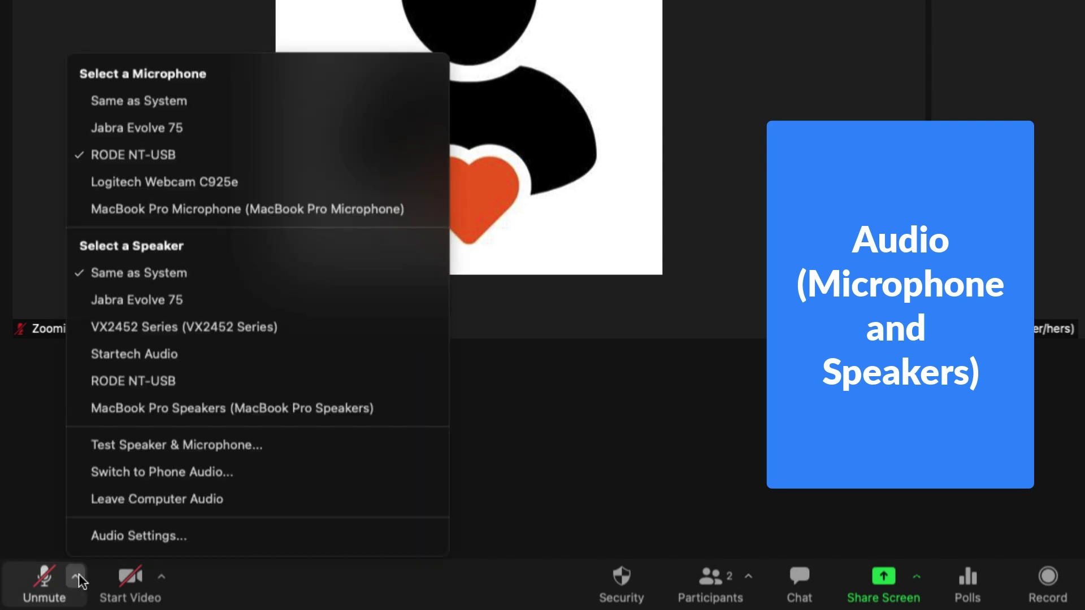
{"action": "left_click", "coordinate": [155, 444]}
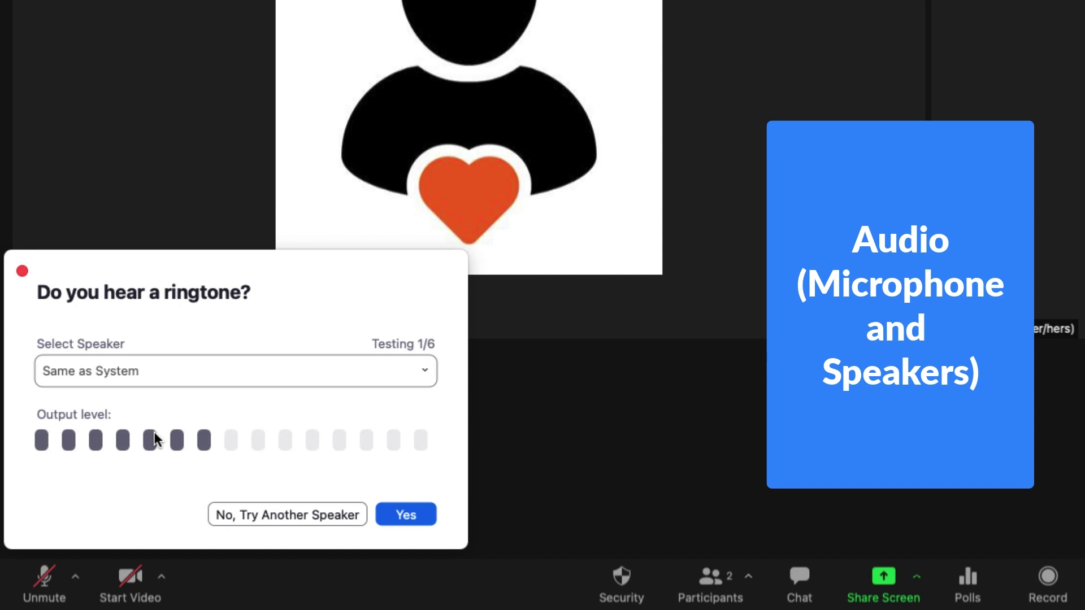
{"action": "left_click", "coordinate": [408, 515]}
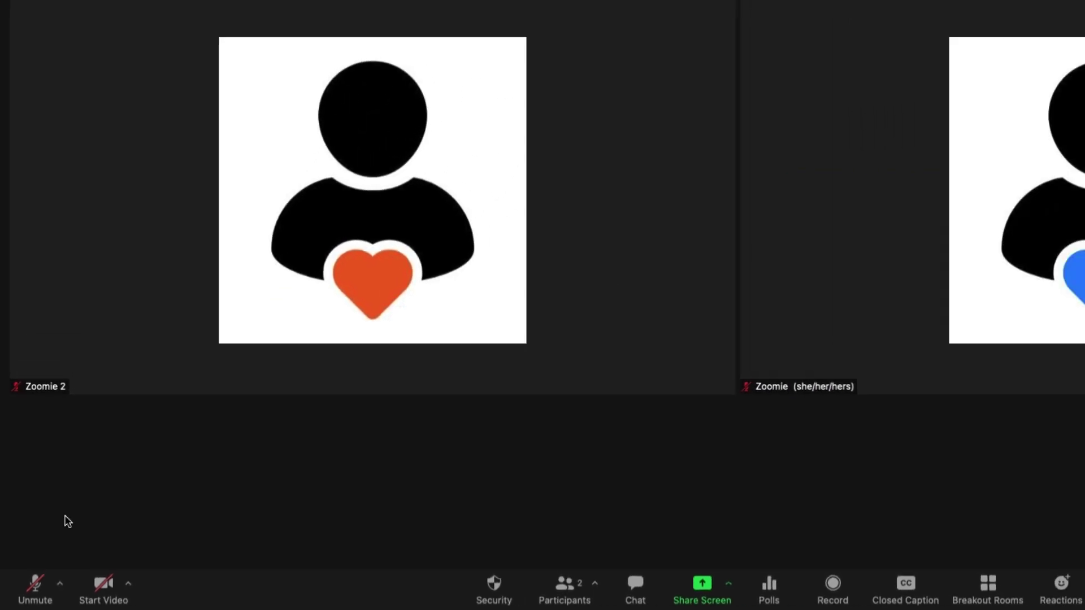
{"action": "left_click", "coordinate": [54, 586]}
{"action": "left_click", "coordinate": [97, 558]}
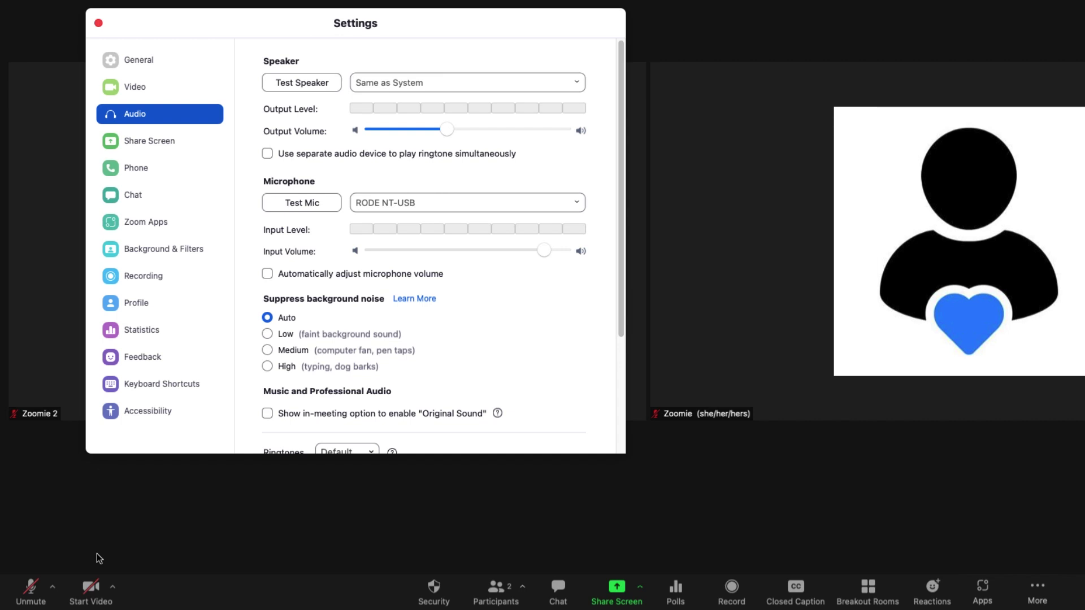
{"action": "left_click", "coordinate": [99, 24]}
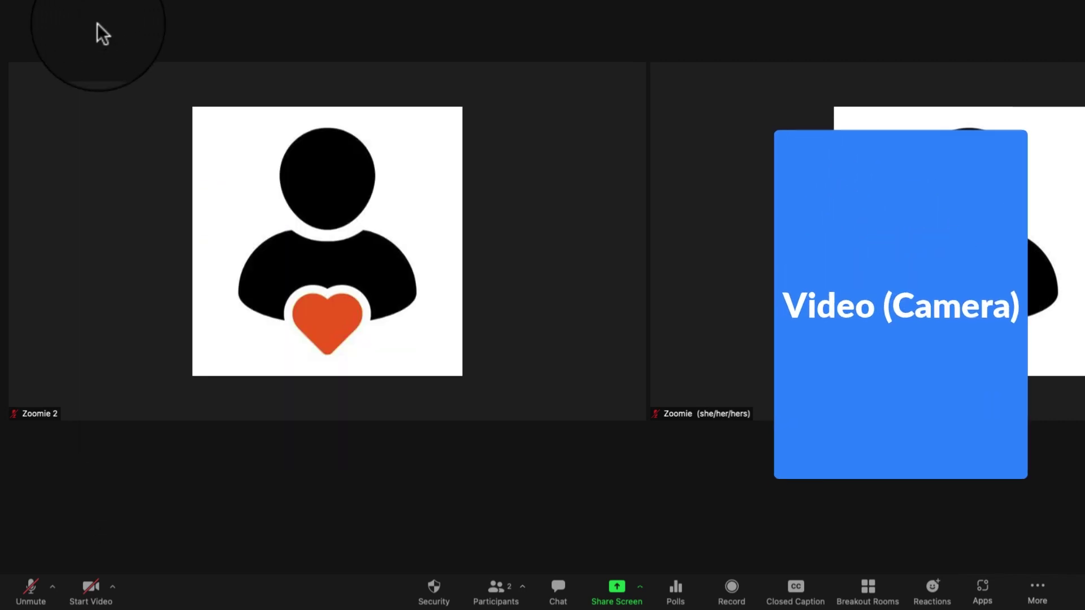
Start the video, stop it again, and switch the camera to FaceTime HD Camera (Built-in).
{"action": "left_click", "coordinate": [90, 593]}
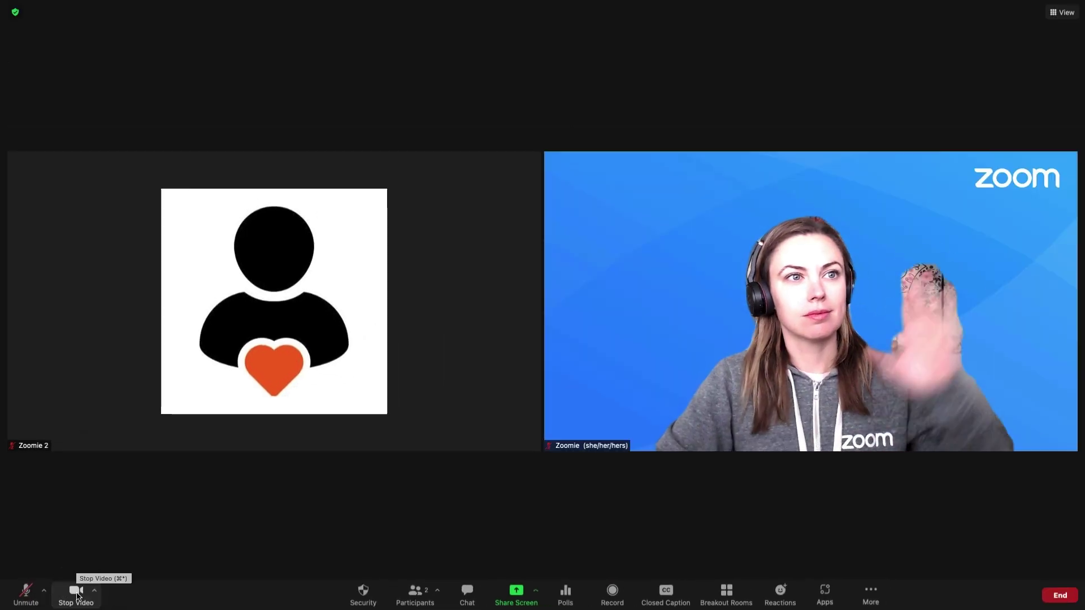
{"action": "left_click", "coordinate": [77, 596]}
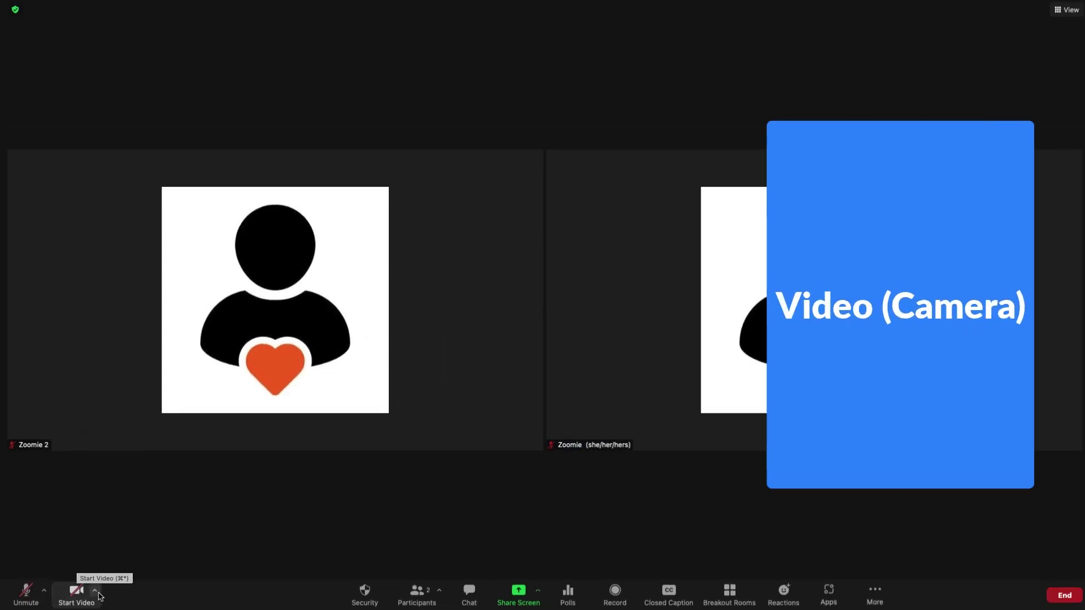
{"action": "left_click", "coordinate": [94, 591]}
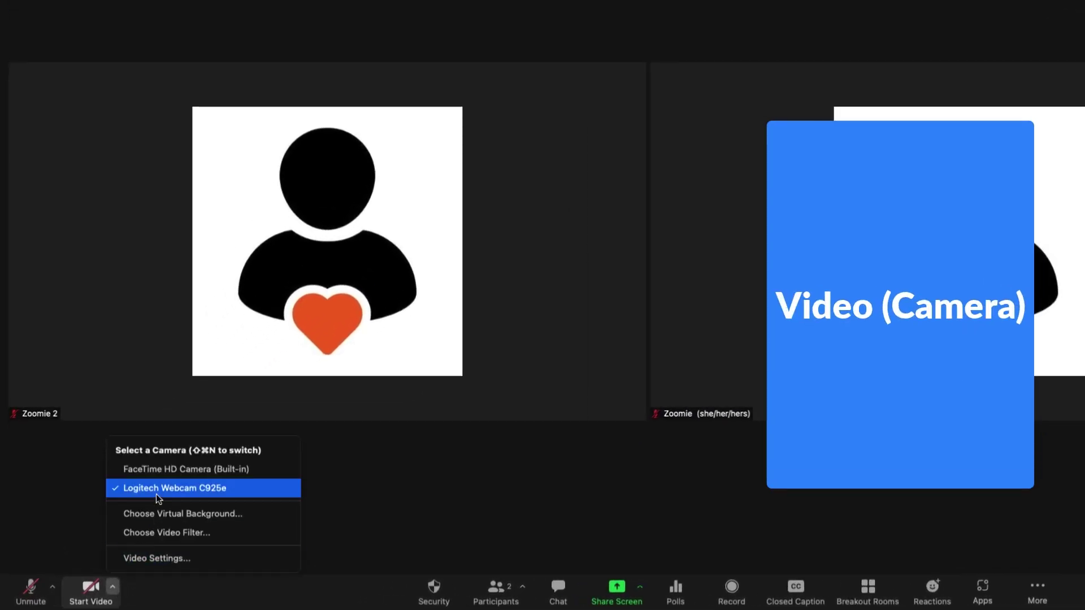
{"action": "left_click", "coordinate": [158, 473]}
Try the "I'm officially a Zoomie!" virtual background in the background settings.
{"action": "left_click", "coordinate": [113, 588]}
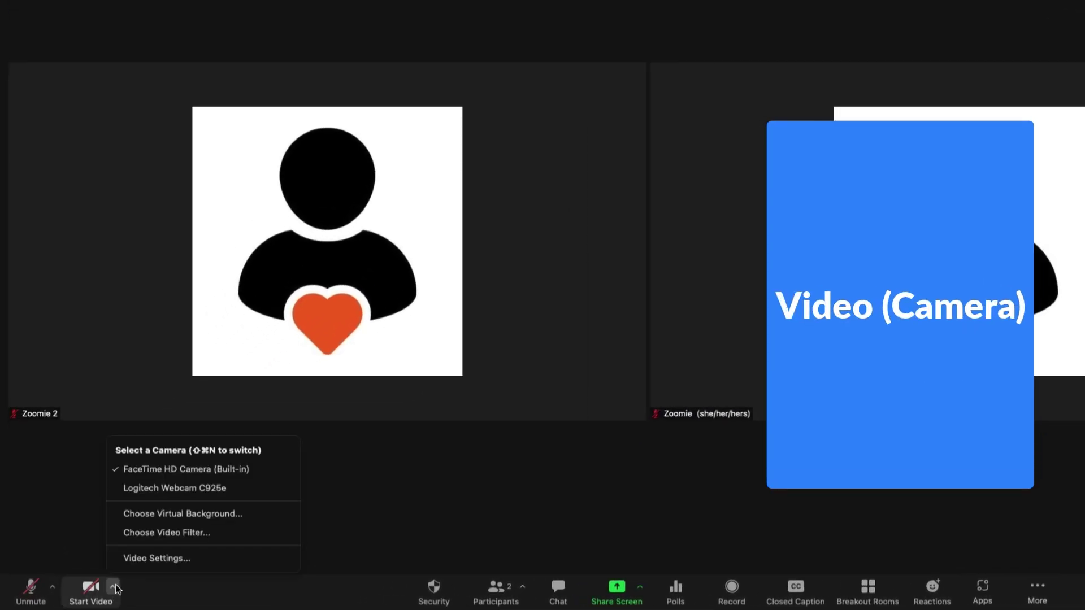
{"action": "left_click", "coordinate": [158, 514]}
{"action": "left_click", "coordinate": [389, 333]}
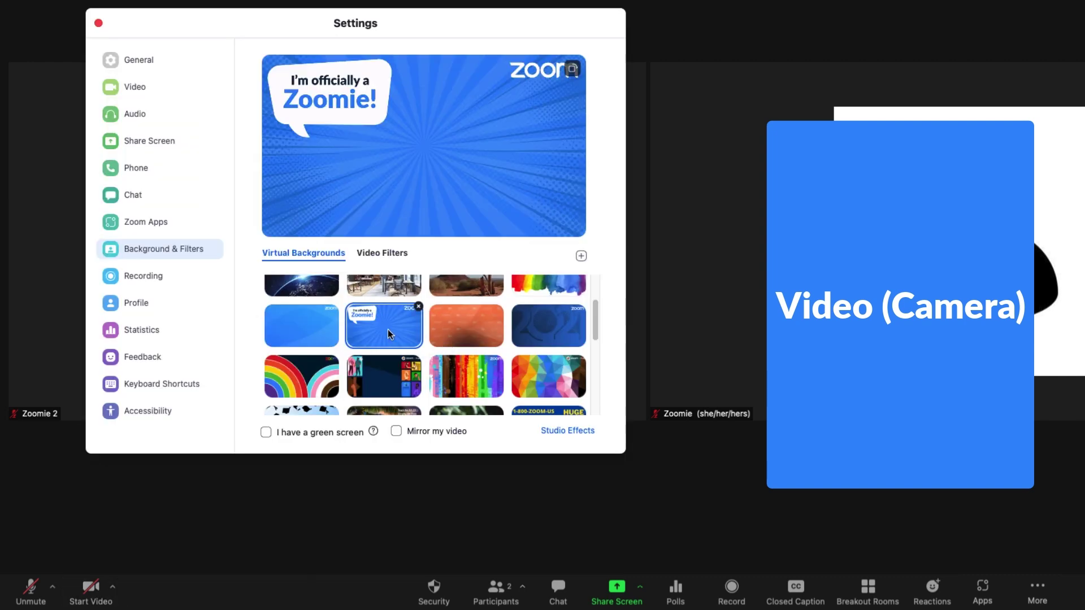
Preview the available video filters, set the filter to None, and close the settings.
{"action": "left_click", "coordinate": [390, 253]}
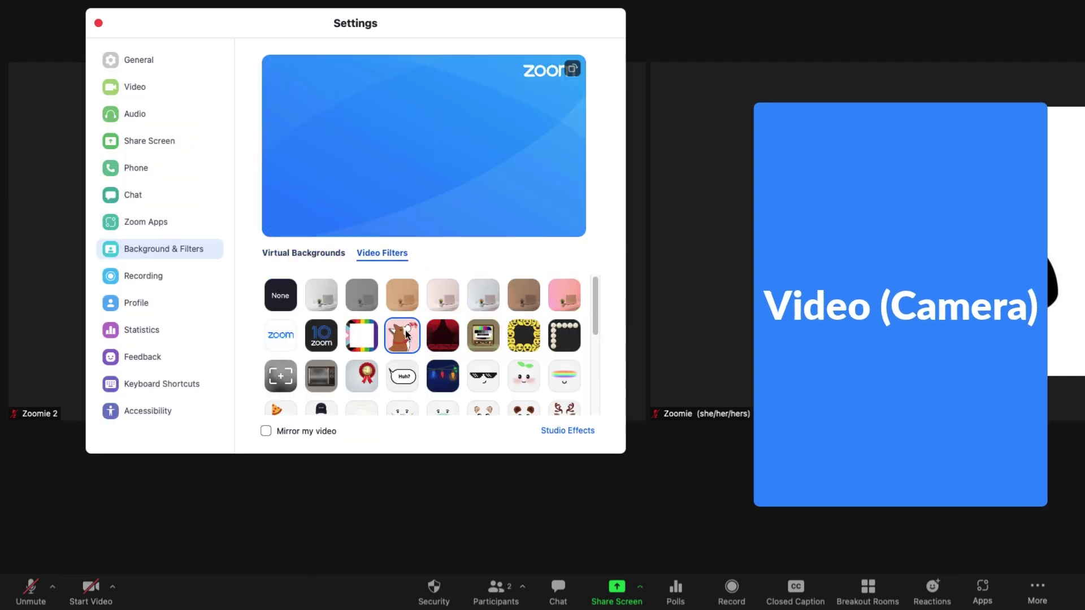
{"action": "left_click", "coordinate": [277, 301]}
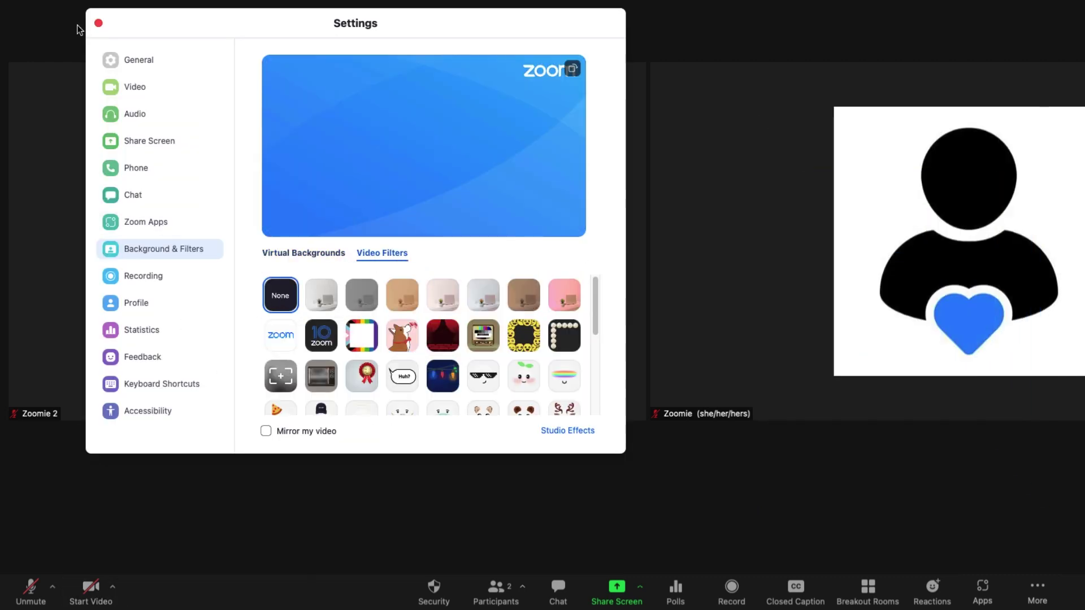
{"action": "left_click", "coordinate": [98, 22]}
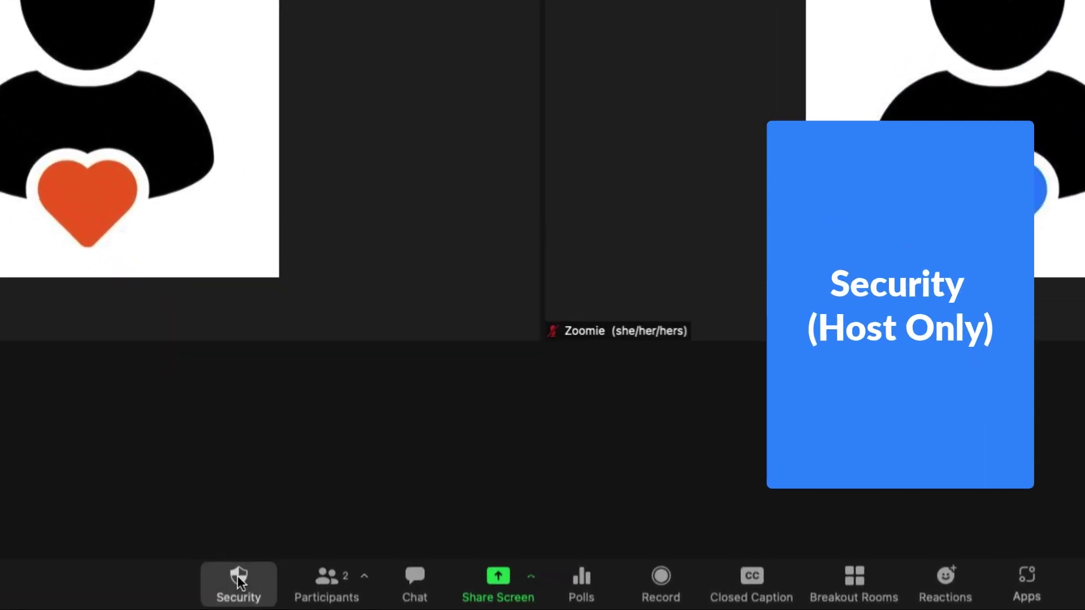
Hide the participants' profile pictures, show them again, and review the remaining security options.
{"action": "left_click", "coordinate": [240, 581]}
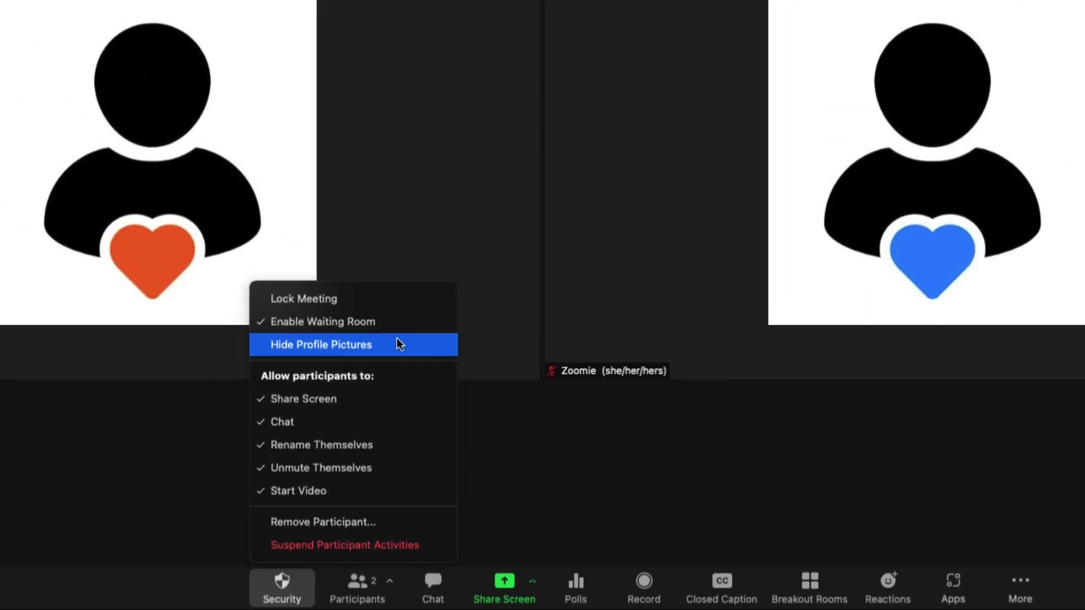
{"action": "left_click", "coordinate": [377, 299]}
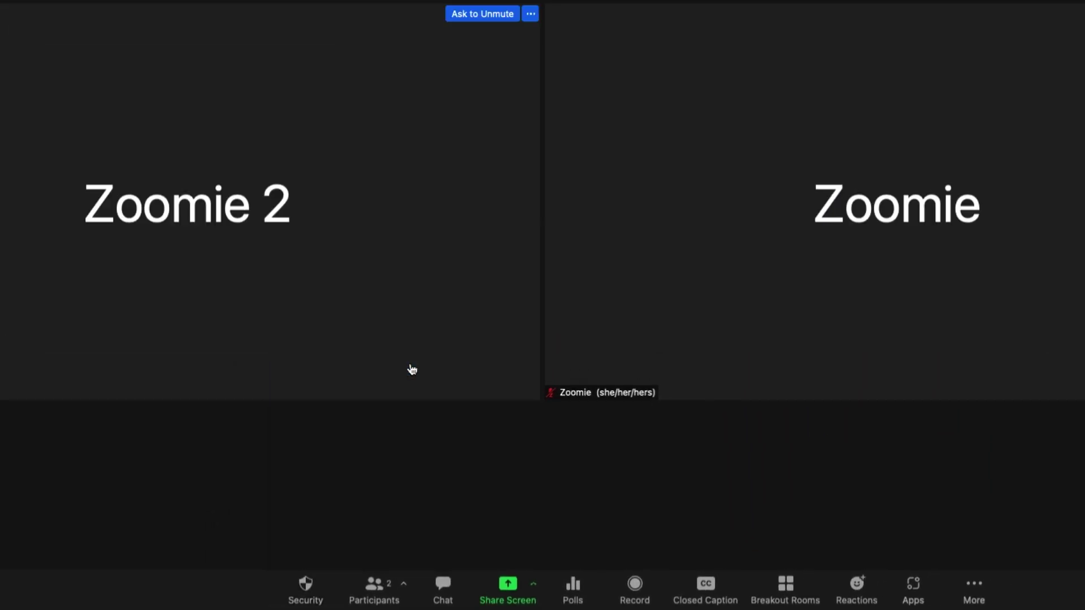
{"action": "left_click", "coordinate": [306, 588]}
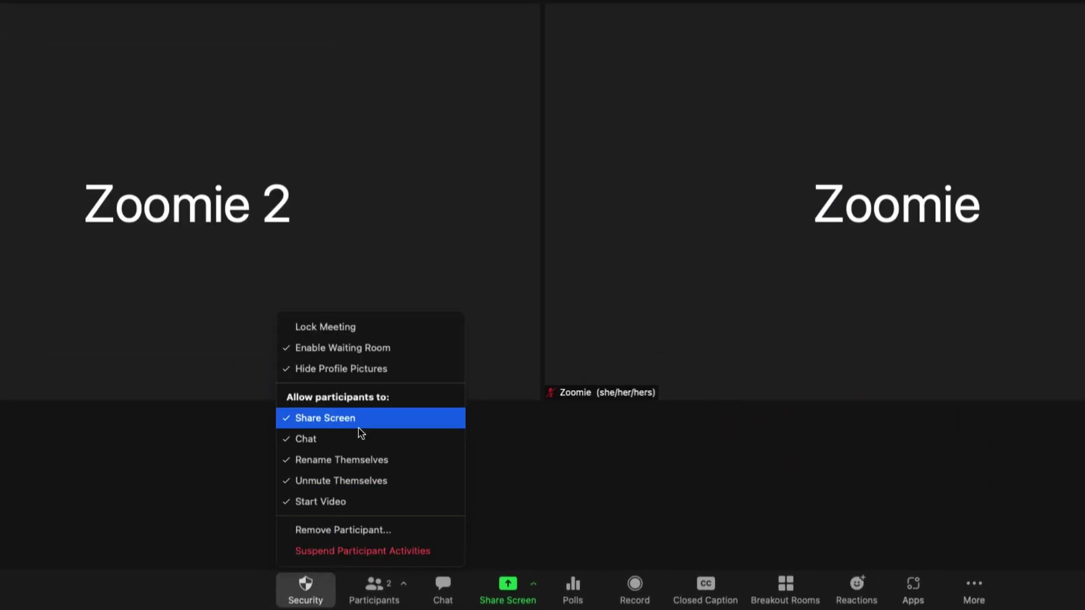
{"action": "left_click", "coordinate": [361, 375]}
{"action": "left_click", "coordinate": [312, 601]}
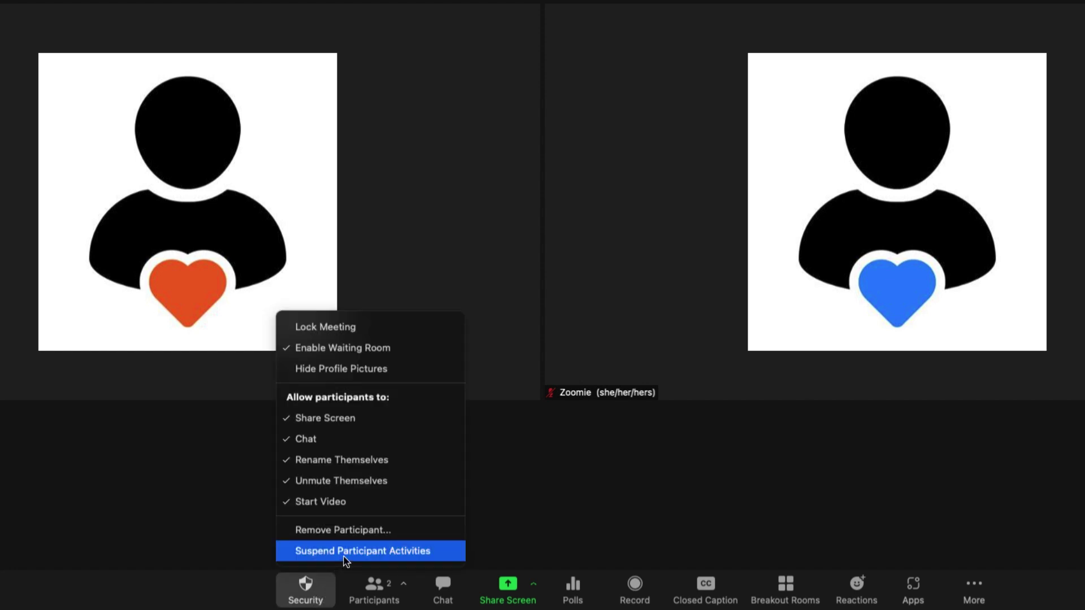
{"action": "left_click", "coordinate": [538, 528]}
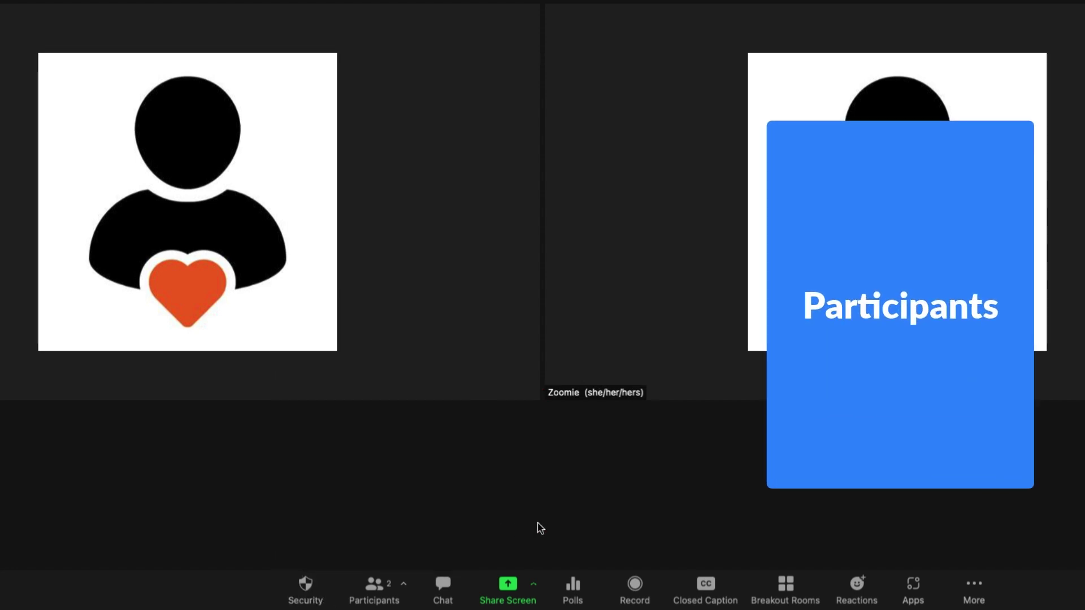
Open the participants list and examine the host options that apply to all participants.
{"action": "left_click", "coordinate": [378, 591]}
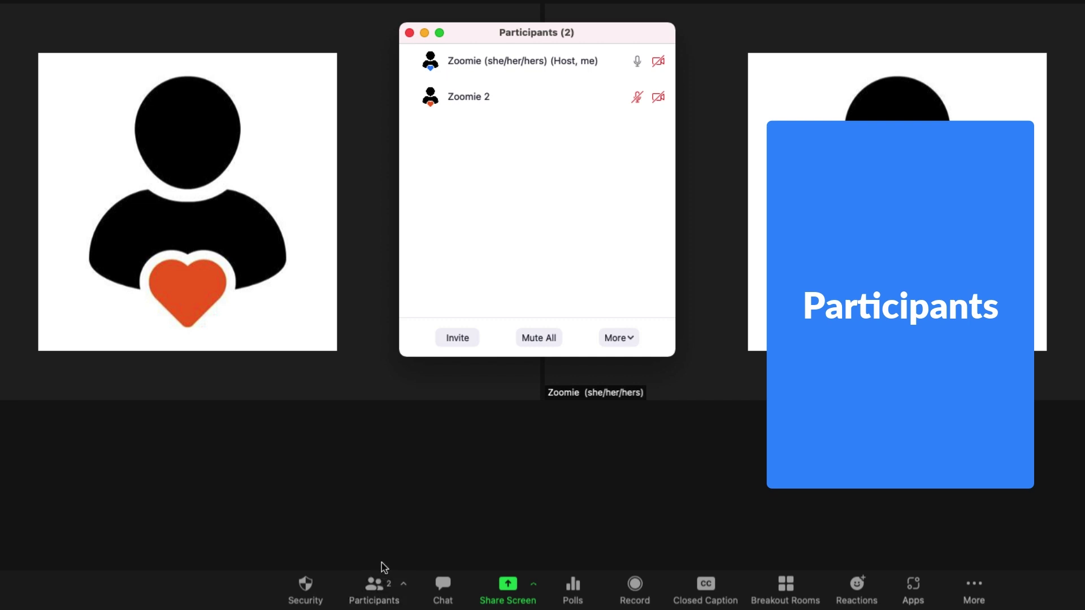
{"action": "mouse_move", "coordinate": [431, 55]}
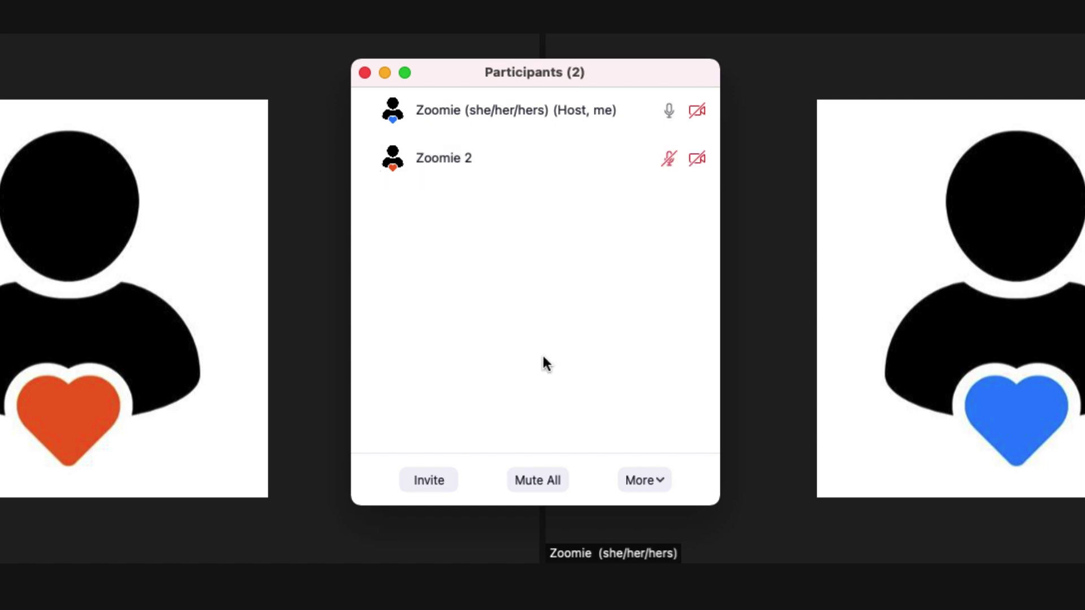
{"action": "left_click", "coordinate": [644, 480]}
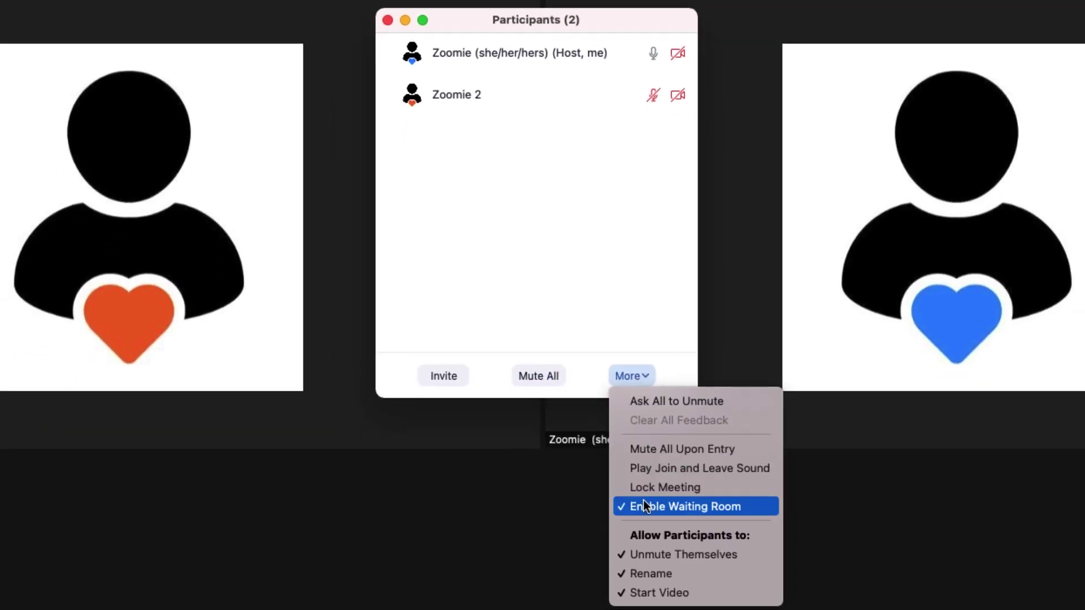
{"action": "left_click", "coordinate": [605, 243]}
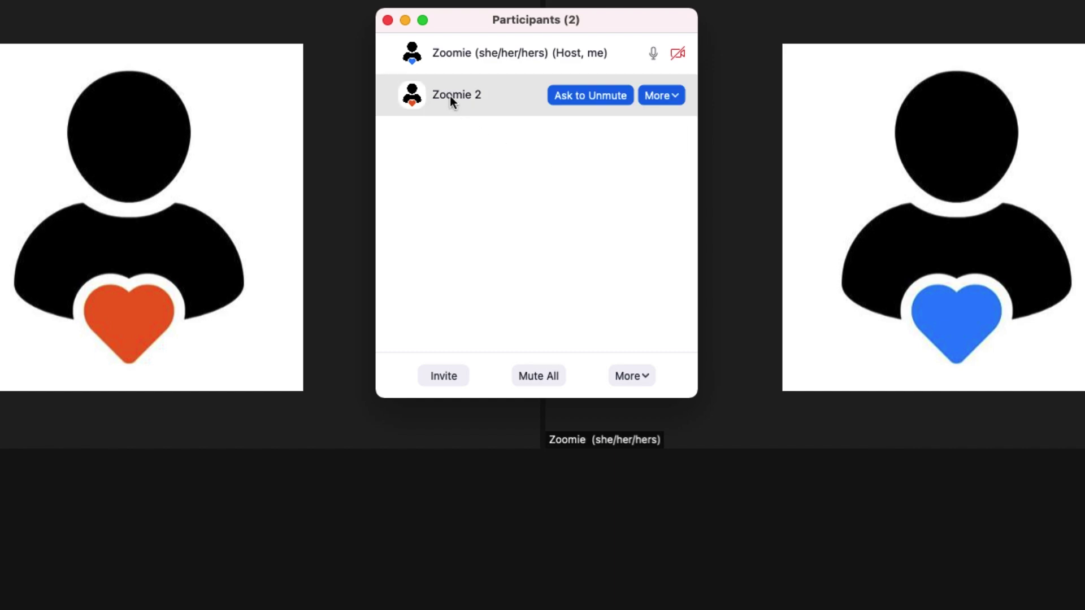
Rename the participant Zoomie 2 as "Zoomie!".
{"action": "left_click", "coordinate": [666, 97]}
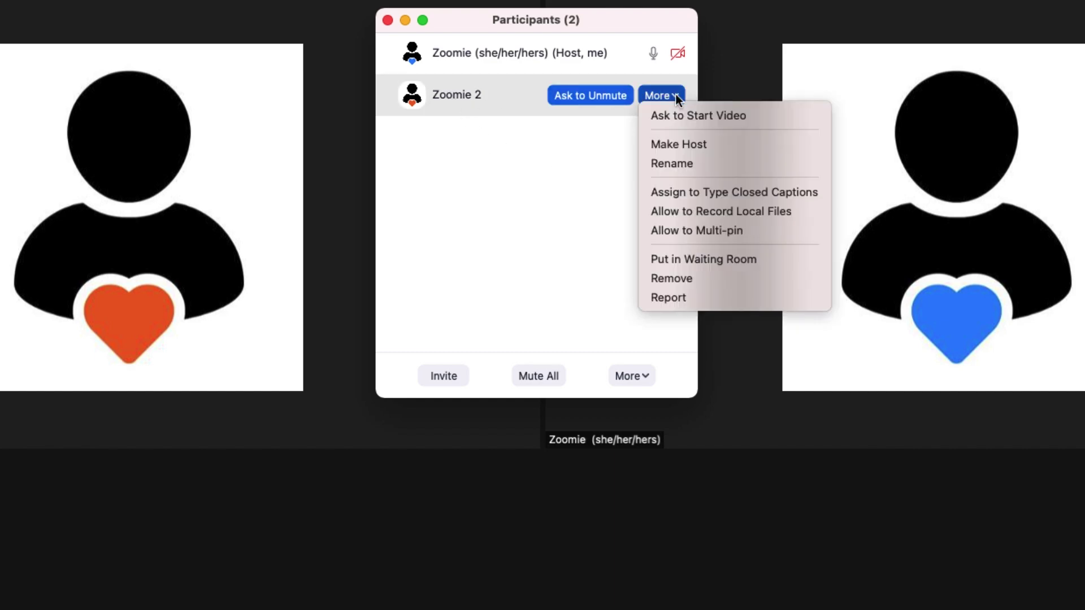
{"action": "left_click", "coordinate": [684, 164]}
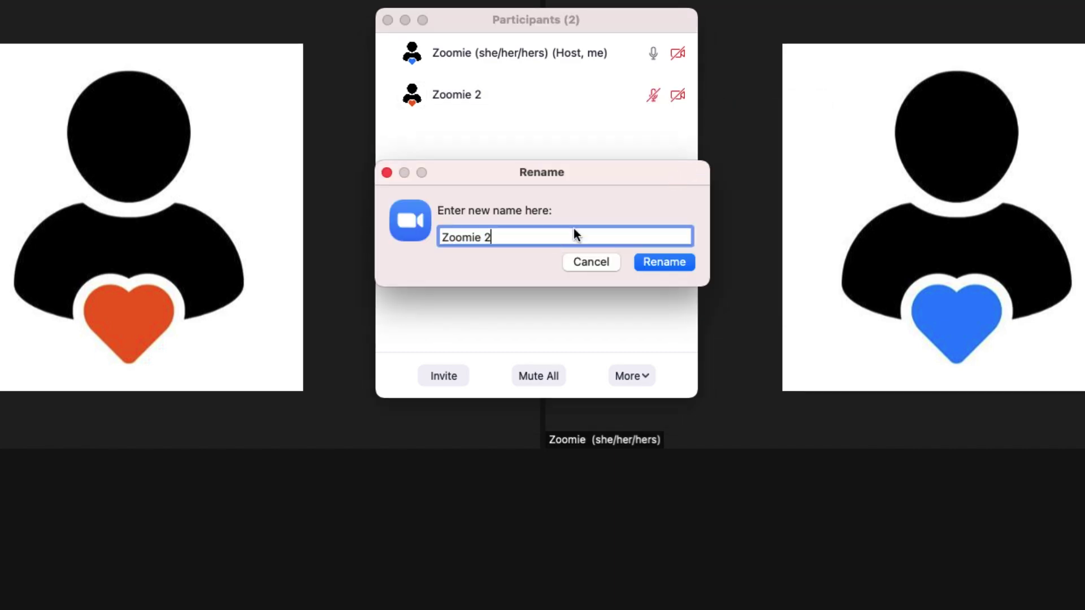
{"action": "key", "text": "BackSpace"}
{"action": "key", "text": "BackSpace"}
{"action": "type", "text": "!"}
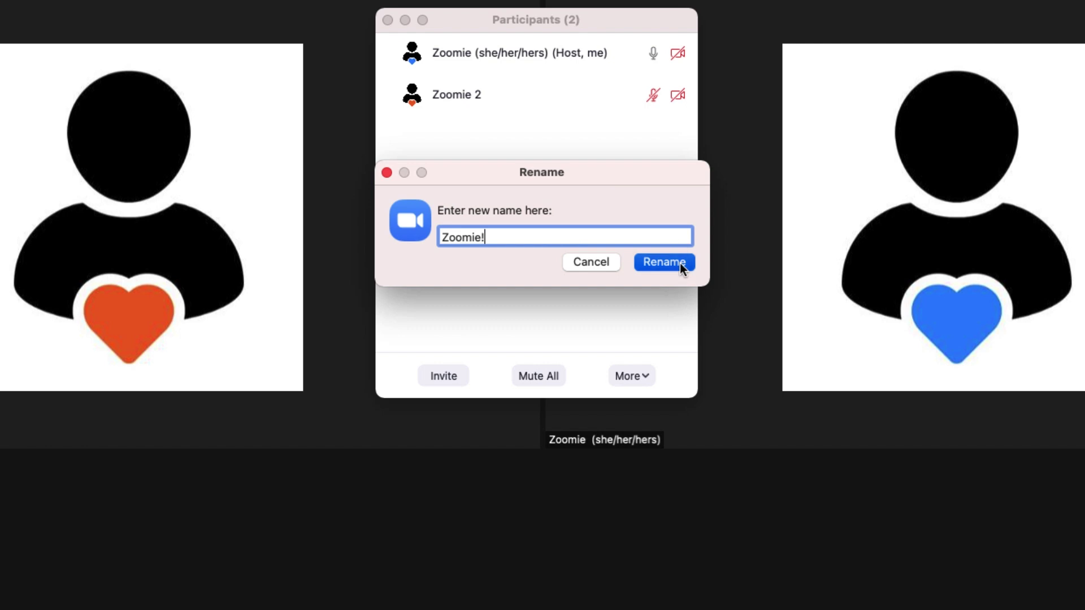
{"action": "left_click", "coordinate": [664, 262]}
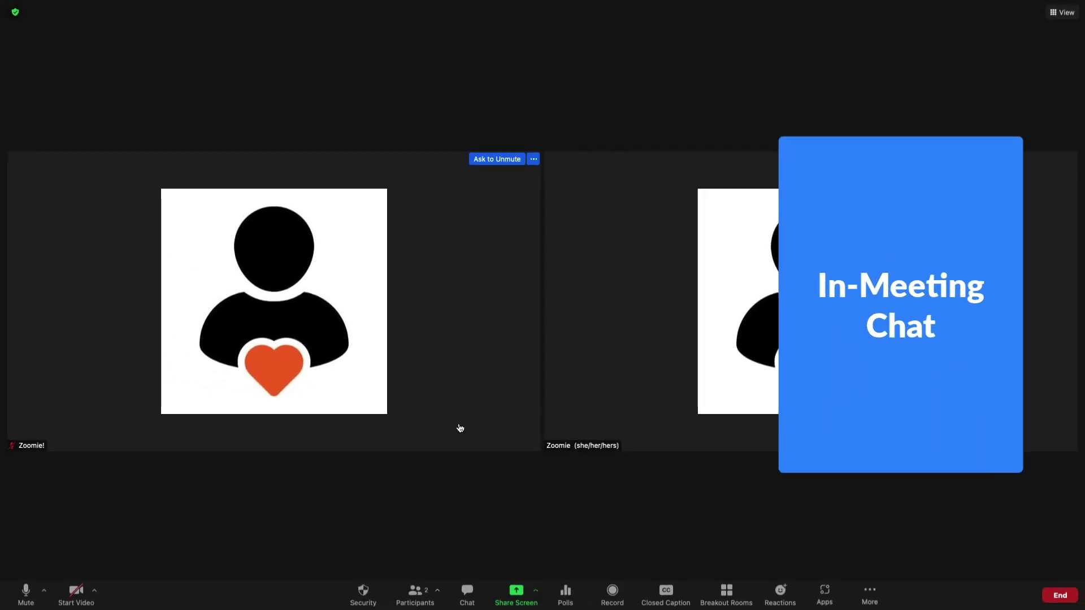
Open the in-meeting chat and send the message "Hi everyone!" to Everyone.
{"action": "left_click", "coordinate": [467, 591]}
{"action": "type", "text": "Hi everyone!"}
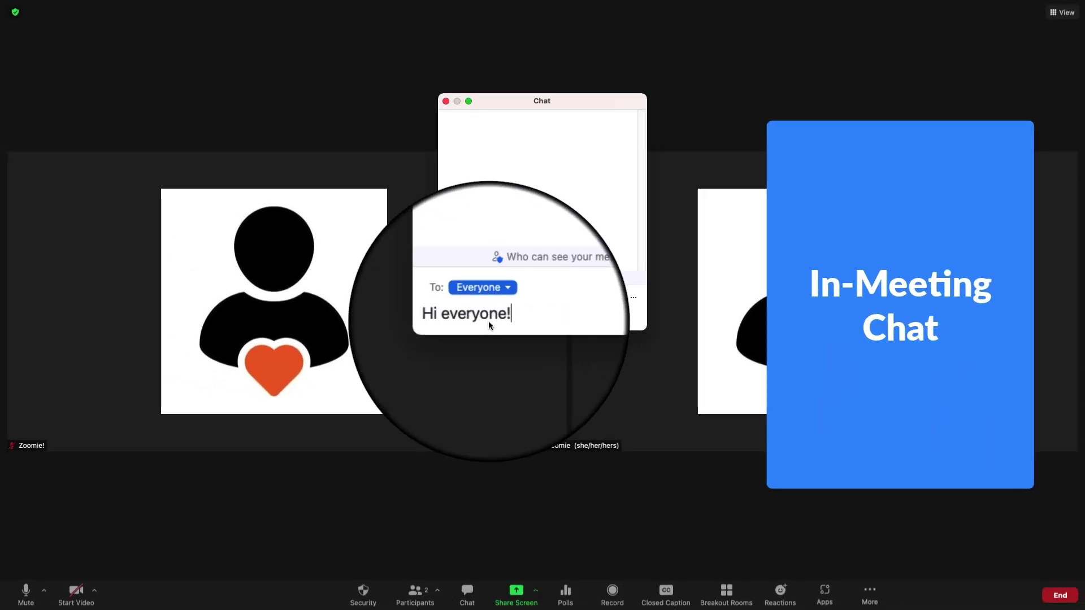
{"action": "key", "text": "Return"}
Send the direct message "Hi Zoomie!" to the participant Zoomie!
{"action": "left_click", "coordinate": [483, 287]}
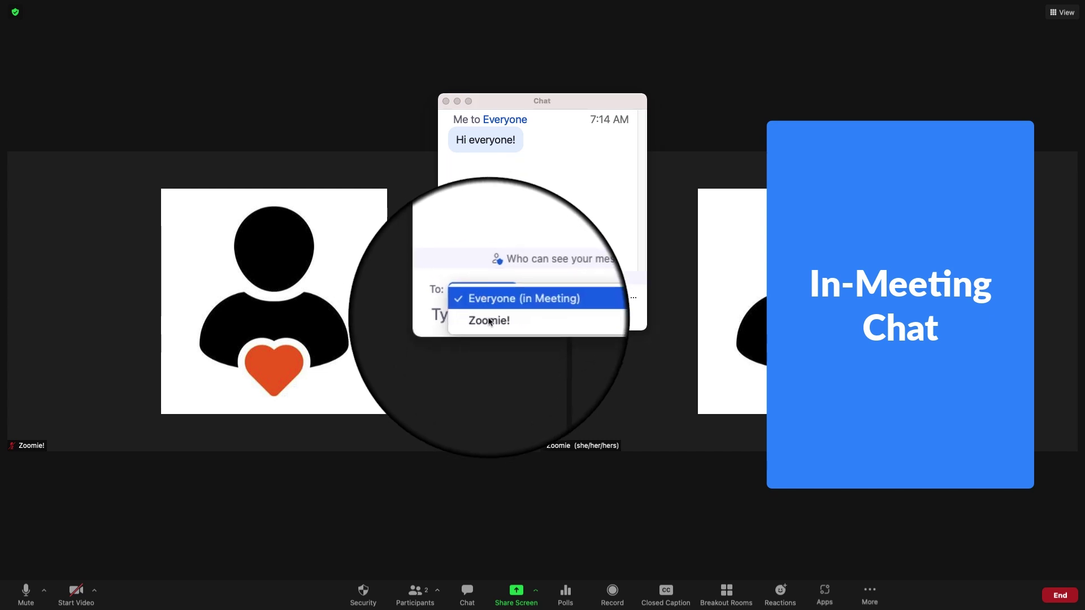
{"action": "left_click", "coordinate": [489, 319]}
{"action": "type", "text": "Hi"}
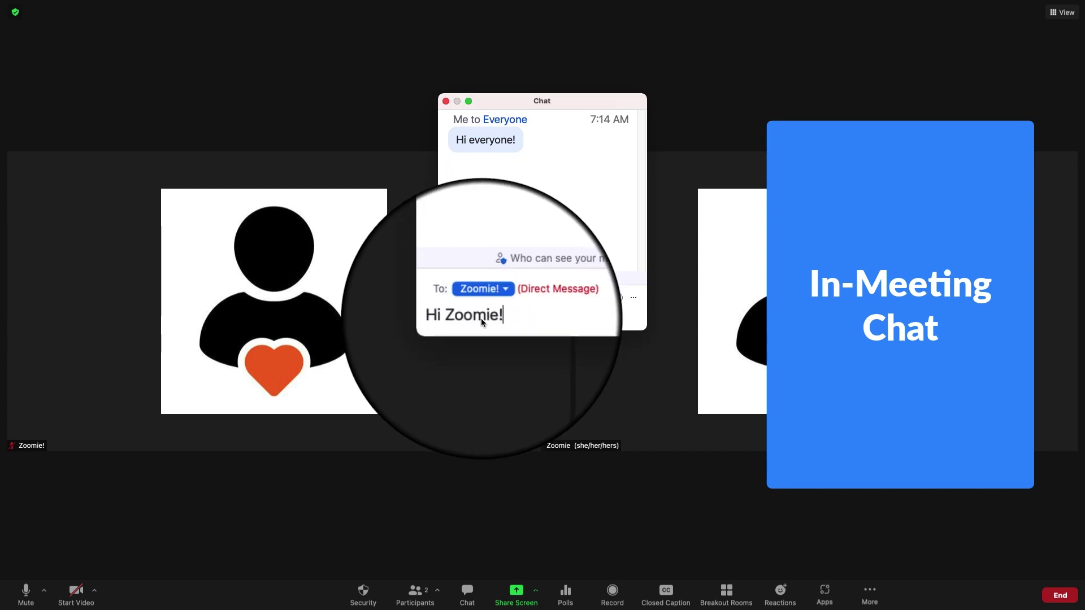
{"action": "type", "text": " Zoomie!"}
{"action": "key", "text": "Return"}
Send a grinning-face emoji in the direct chat, view the file-sharing sources, and close the chat.
{"action": "left_click", "coordinate": [620, 298]}
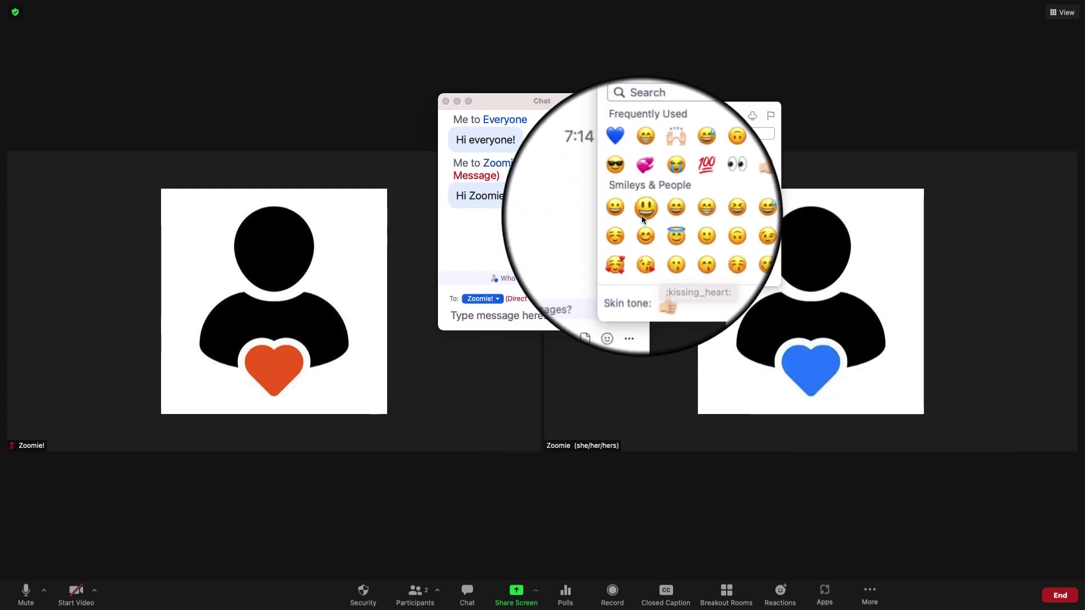
{"action": "left_click", "coordinate": [643, 219]}
{"action": "key", "text": "Return"}
{"action": "left_click", "coordinate": [604, 303]}
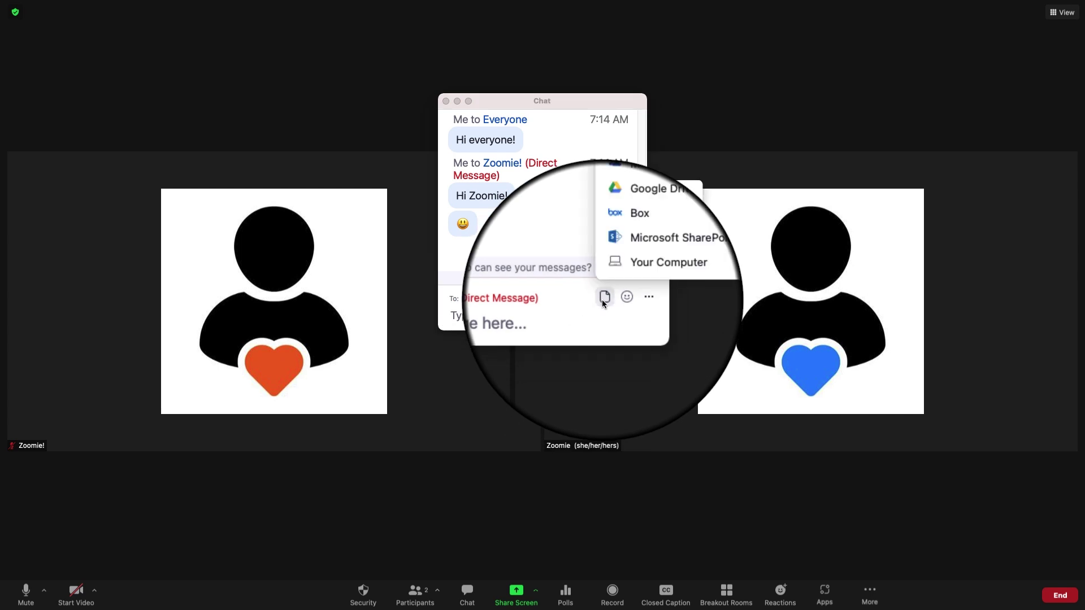
{"action": "left_click", "coordinate": [446, 102]}
Share the Desktop 3 screen with the meeting.
{"action": "left_click", "coordinate": [516, 595]}
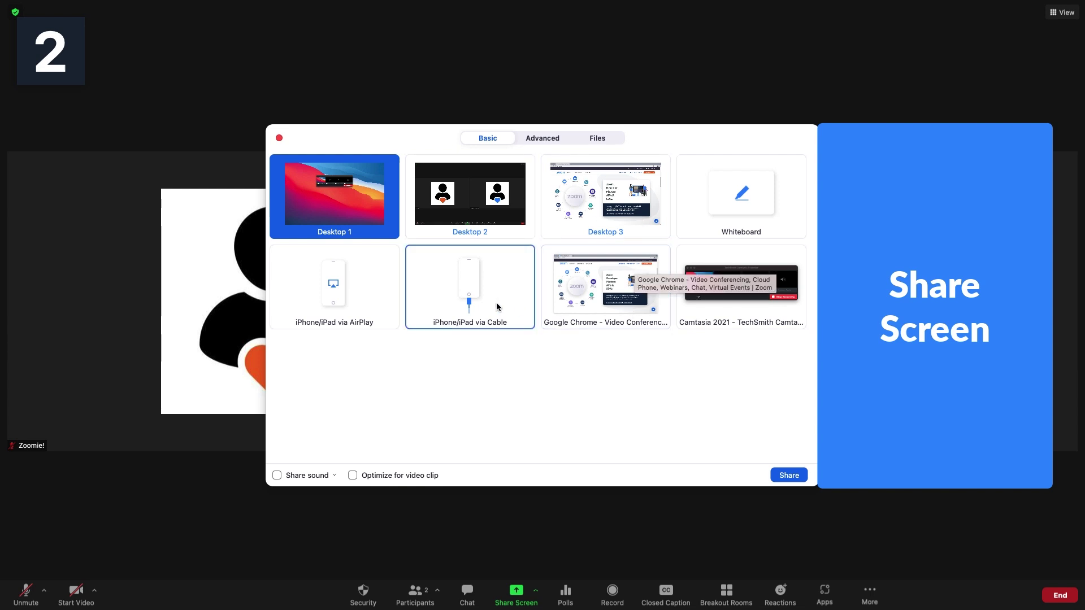
{"action": "left_click", "coordinate": [617, 216]}
{"action": "left_click", "coordinate": [790, 476]}
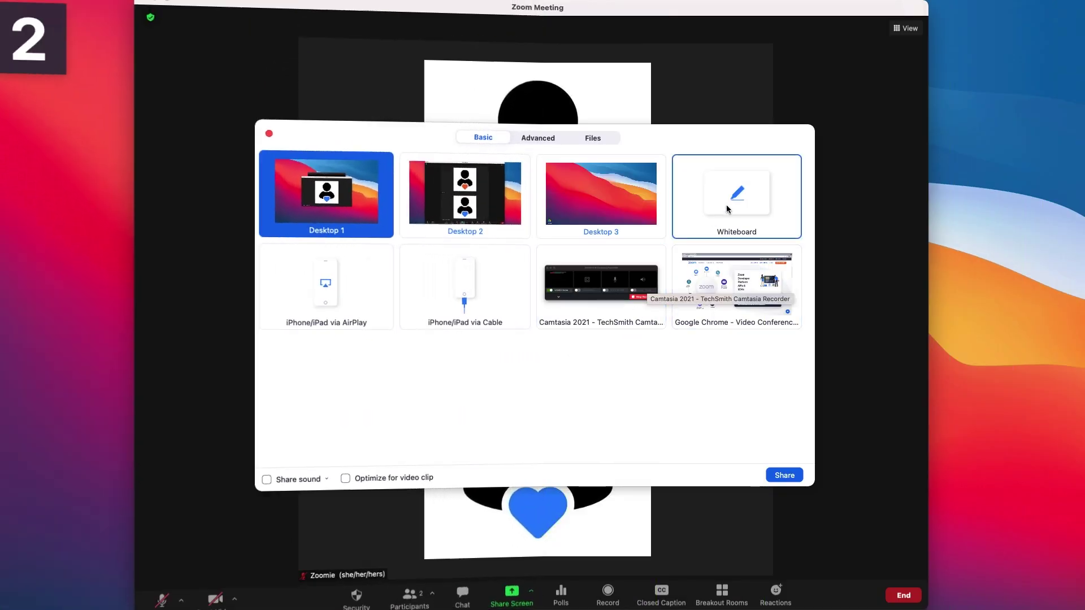
Share a whiteboard with the meeting and draw short freehand strokes in its upper-left area.
{"action": "left_click", "coordinate": [727, 205]}
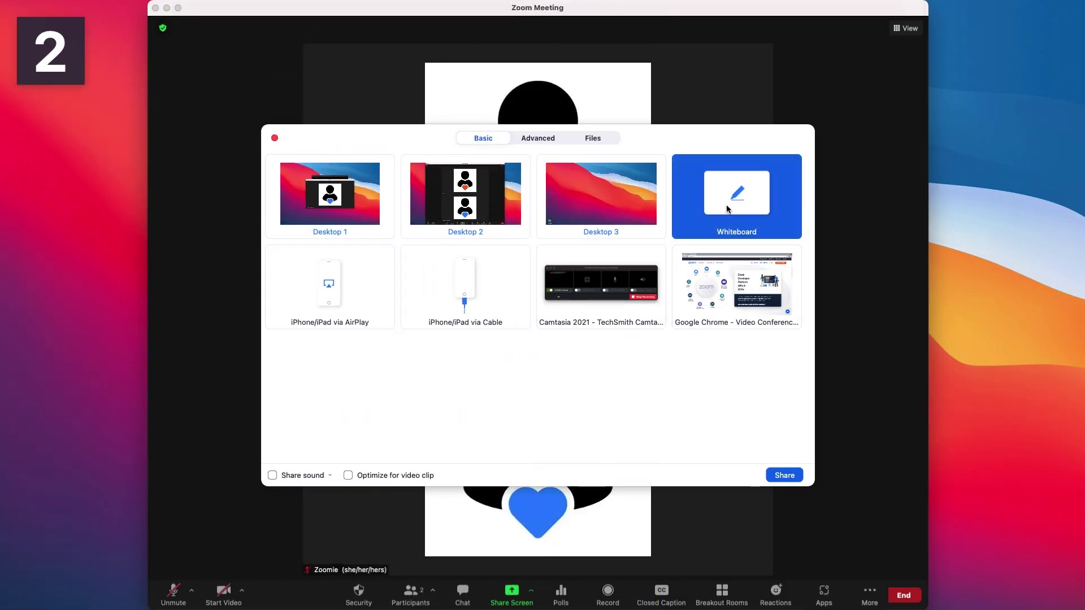
{"action": "left_click", "coordinate": [794, 474]}
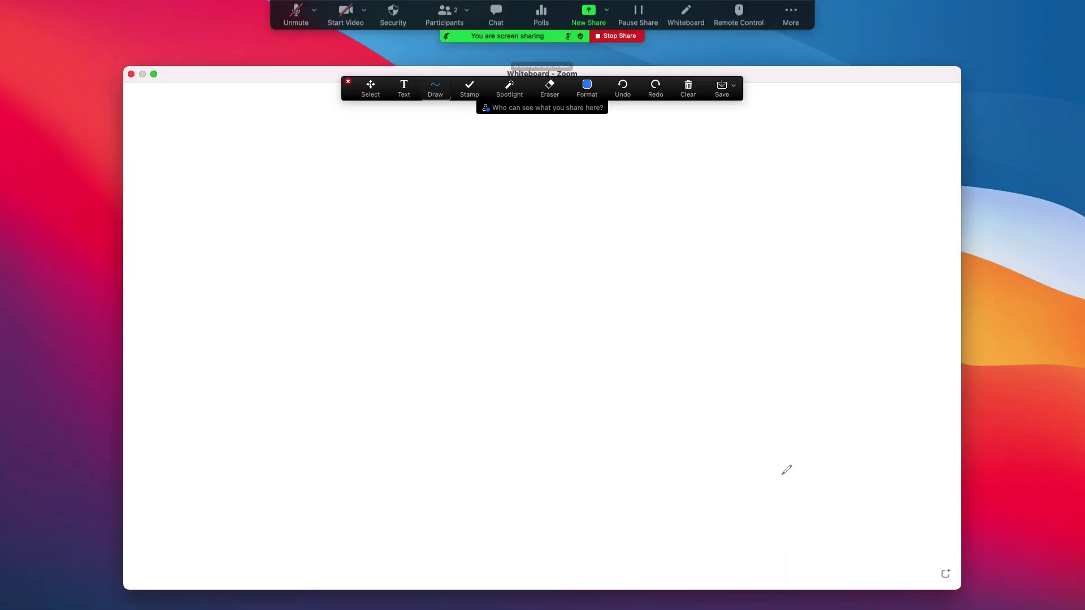
{"action": "left_click_drag", "start_coordinate": [396, 238], "coordinate": [397, 255]}
{"action": "left_click_drag", "start_coordinate": [414, 203], "coordinate": [425, 246]}
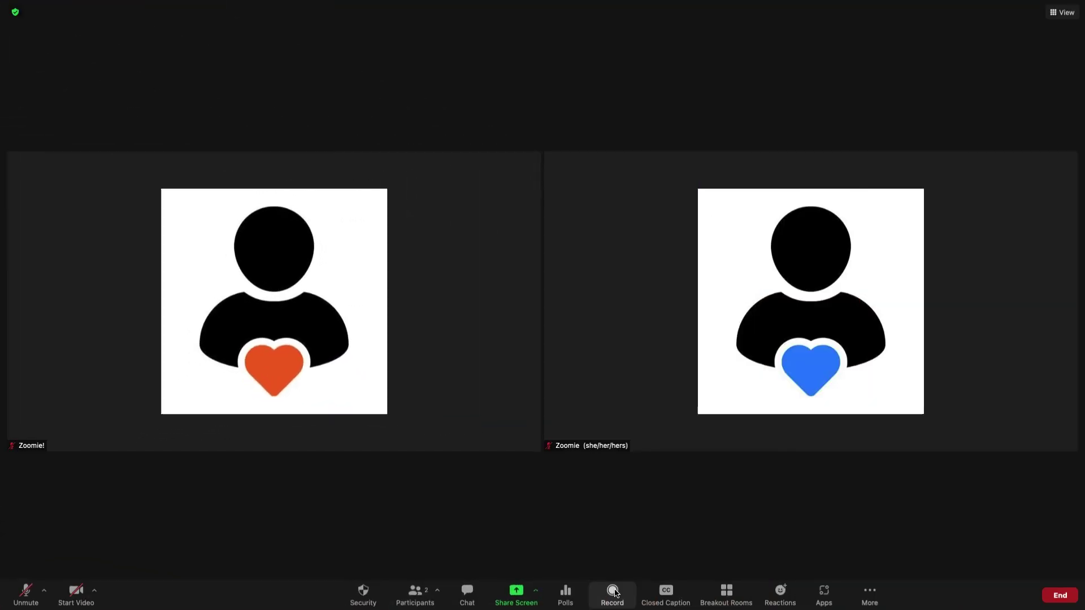
Start recording the meeting to the cloud.
{"action": "left_click", "coordinate": [615, 592]}
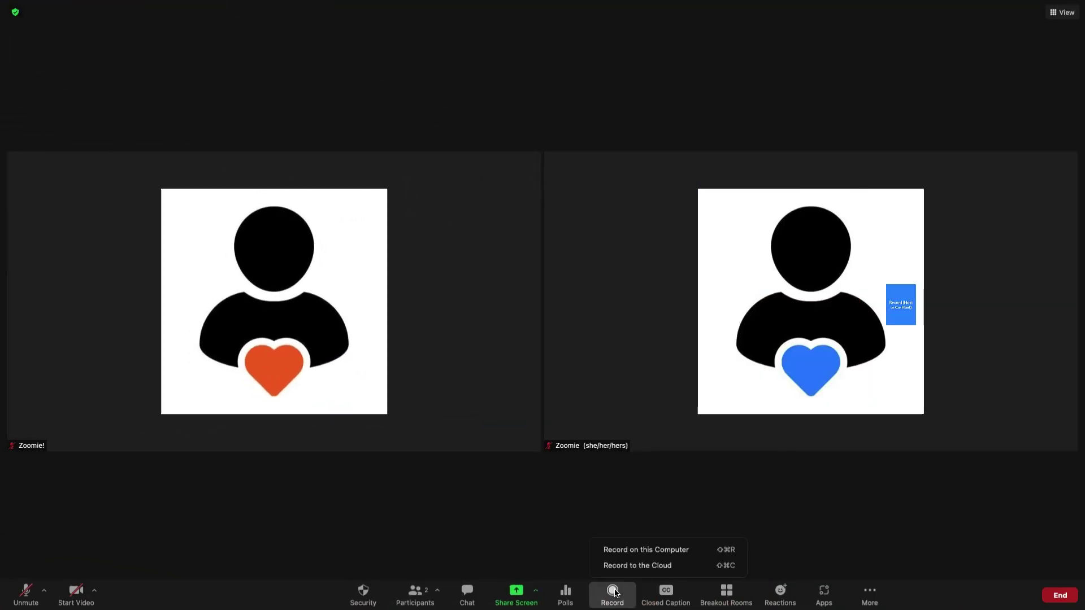
{"action": "left_click", "coordinate": [628, 566]}
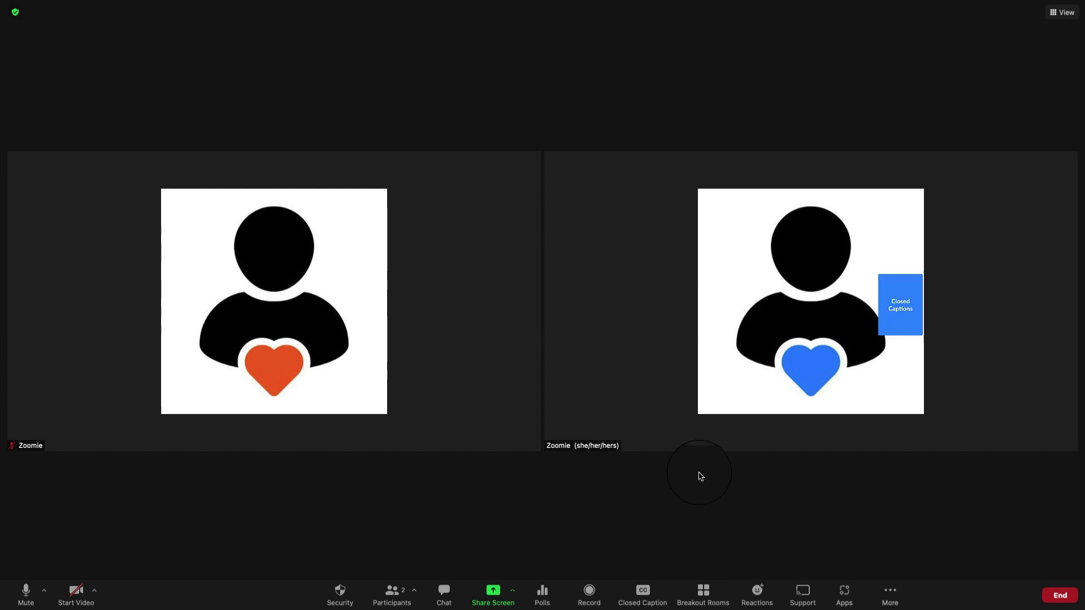
Broadcast the closed caption "Select the closed caption..." to the participants and close the captioning window.
{"action": "left_click", "coordinate": [644, 591]}
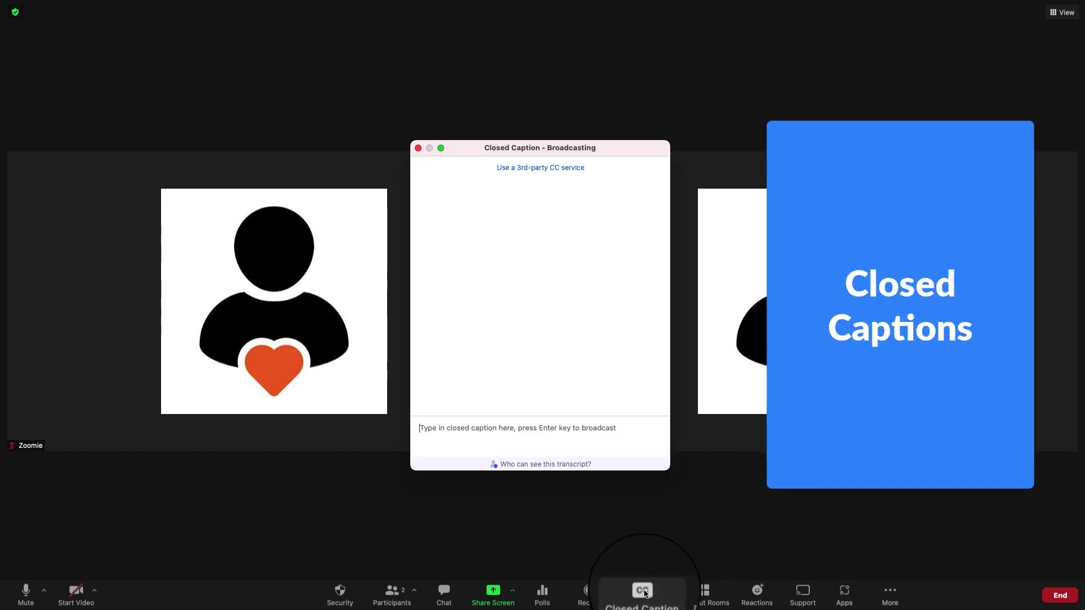
{"action": "left_click", "coordinate": [537, 431]}
{"action": "type", "text": "Sel"}
{"action": "type", "text": "ect the close"}
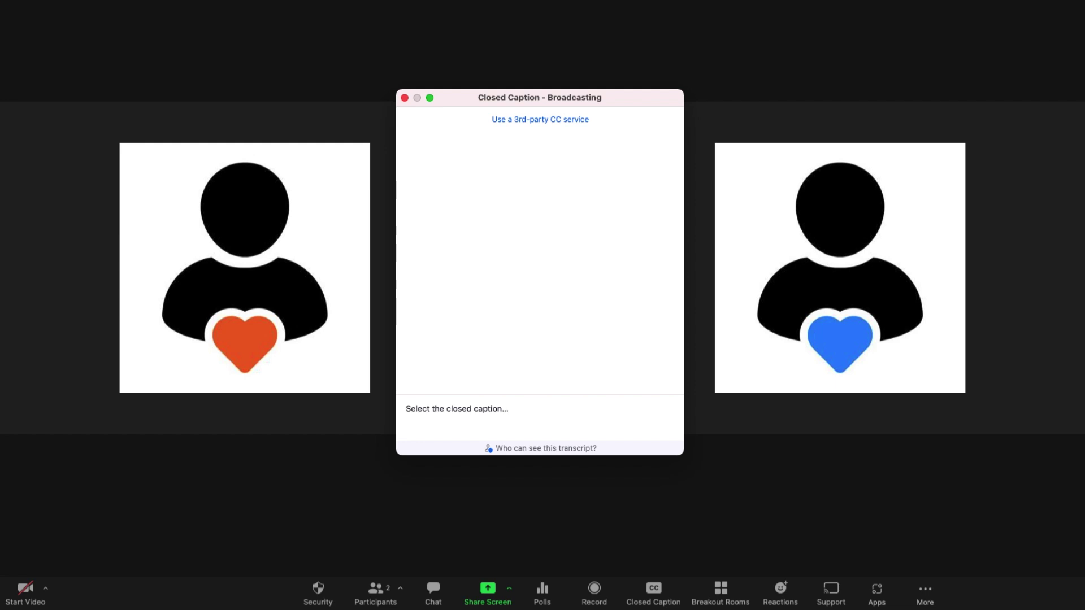
{"action": "type", "text": "d caption..."}
{"action": "key", "text": "Return"}
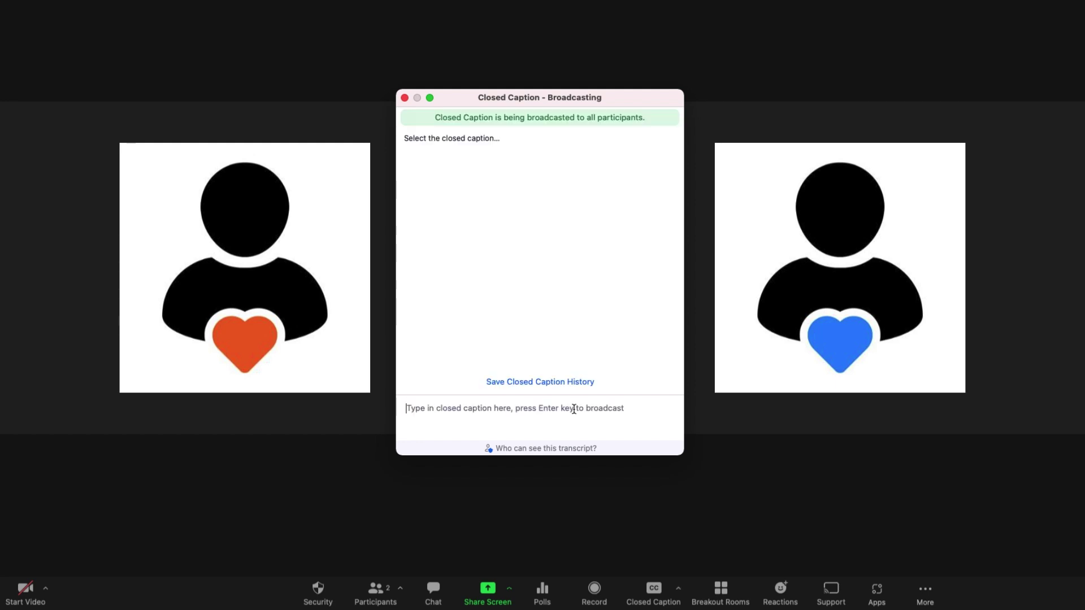
{"action": "left_click", "coordinate": [655, 590]}
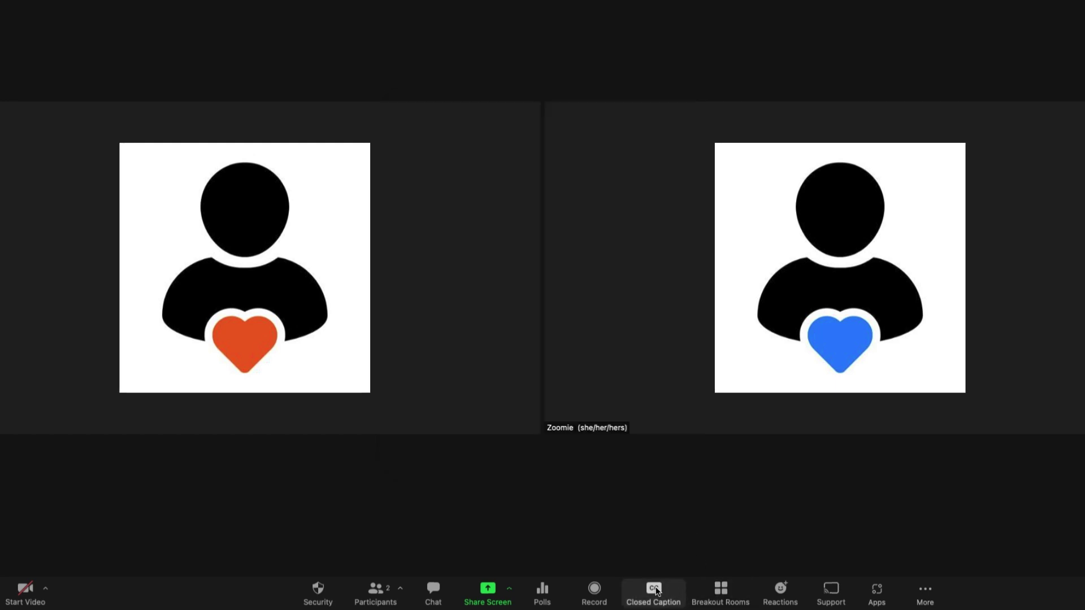
Create one breakout room with participants assigned automatically.
{"action": "left_click", "coordinate": [720, 591]}
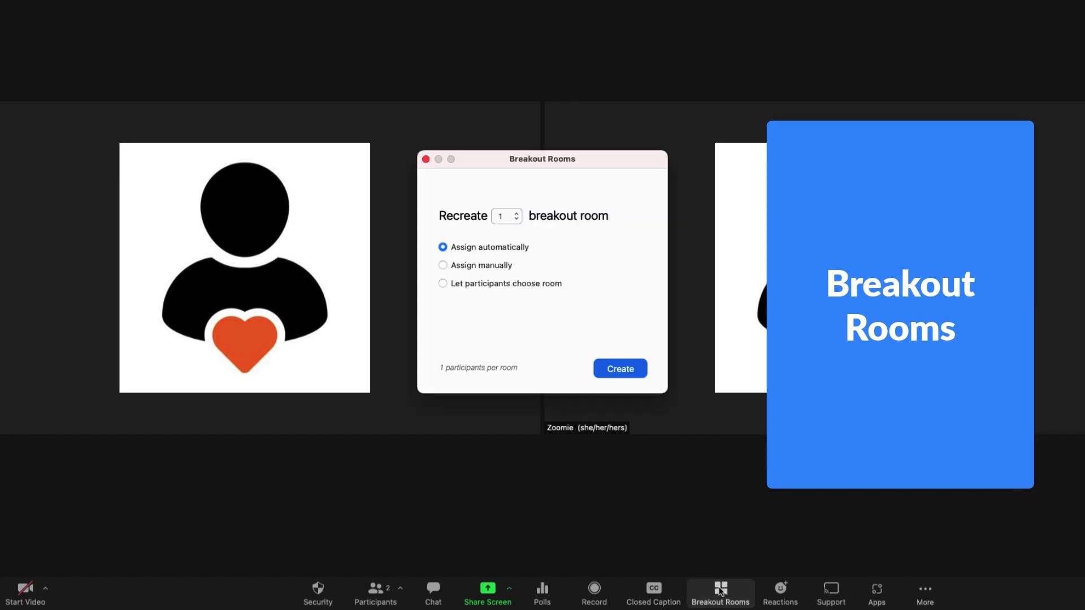
{"action": "left_click", "coordinate": [480, 266]}
{"action": "left_click", "coordinate": [478, 247]}
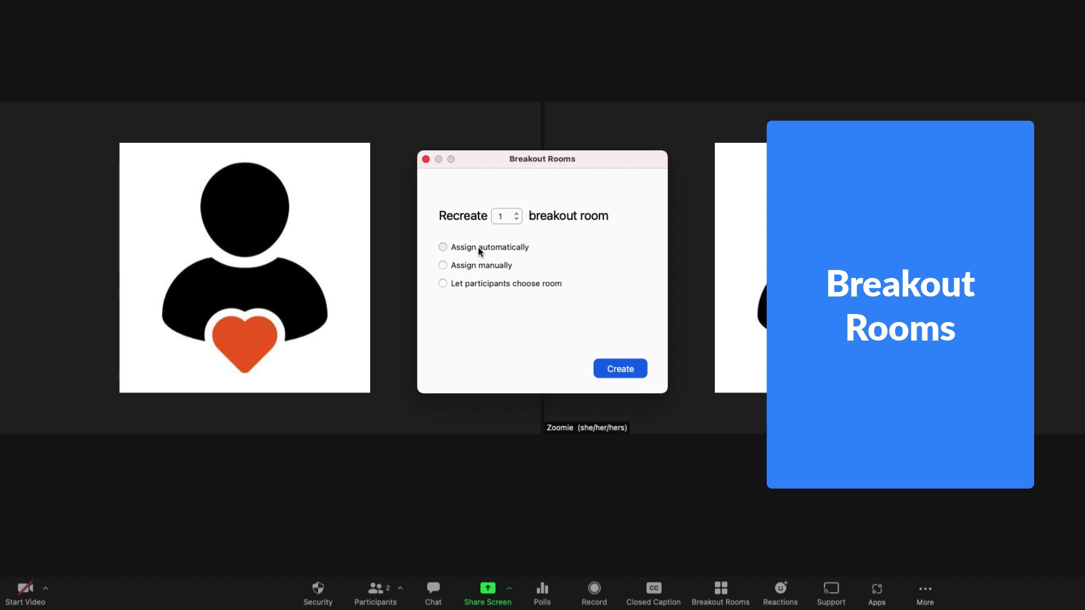
{"action": "left_click", "coordinate": [620, 369]}
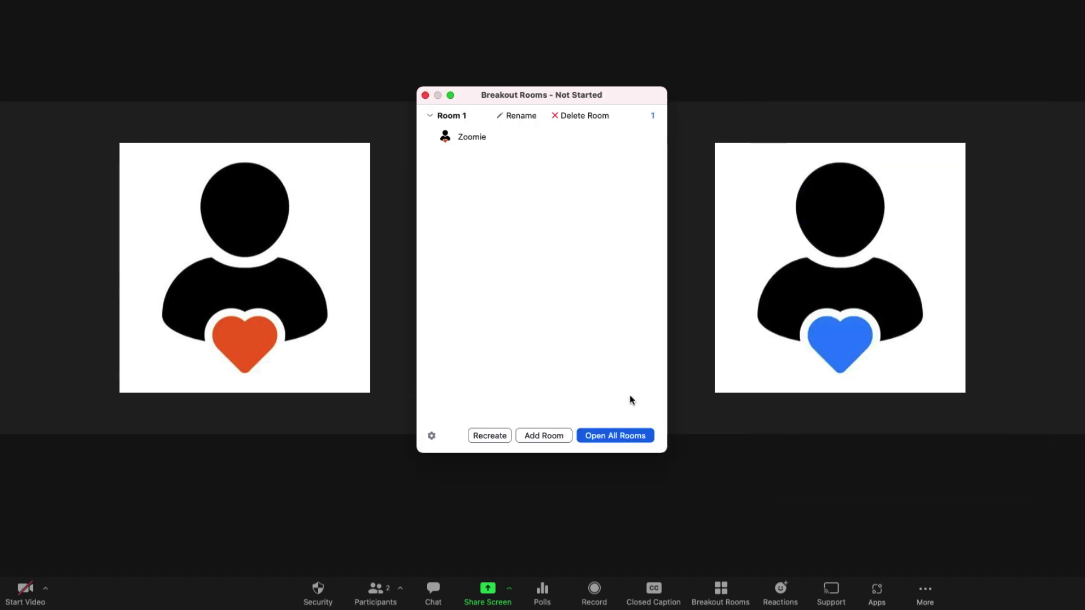
Try to open all breakout rooms, and close the Breakout Rooms window.
{"action": "left_click", "coordinate": [629, 435]}
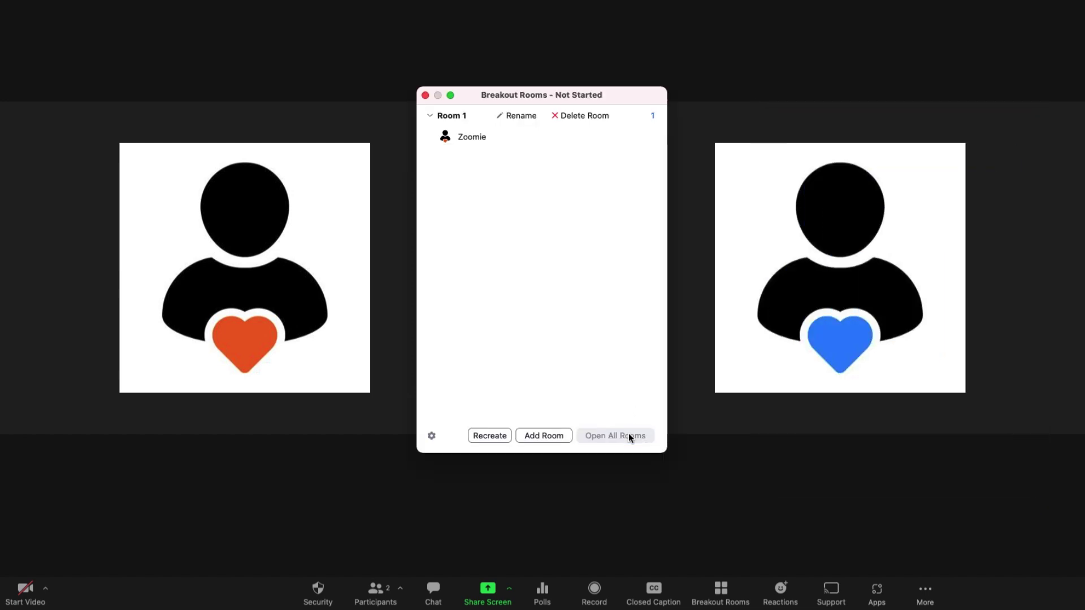
{"action": "left_click", "coordinate": [629, 435]}
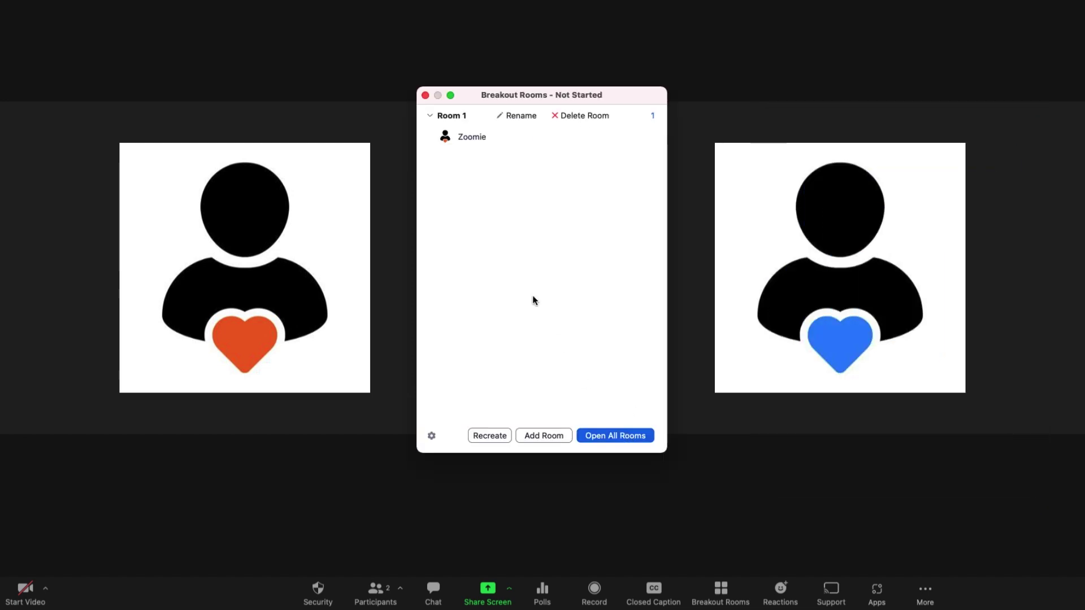
{"action": "left_click", "coordinate": [426, 96]}
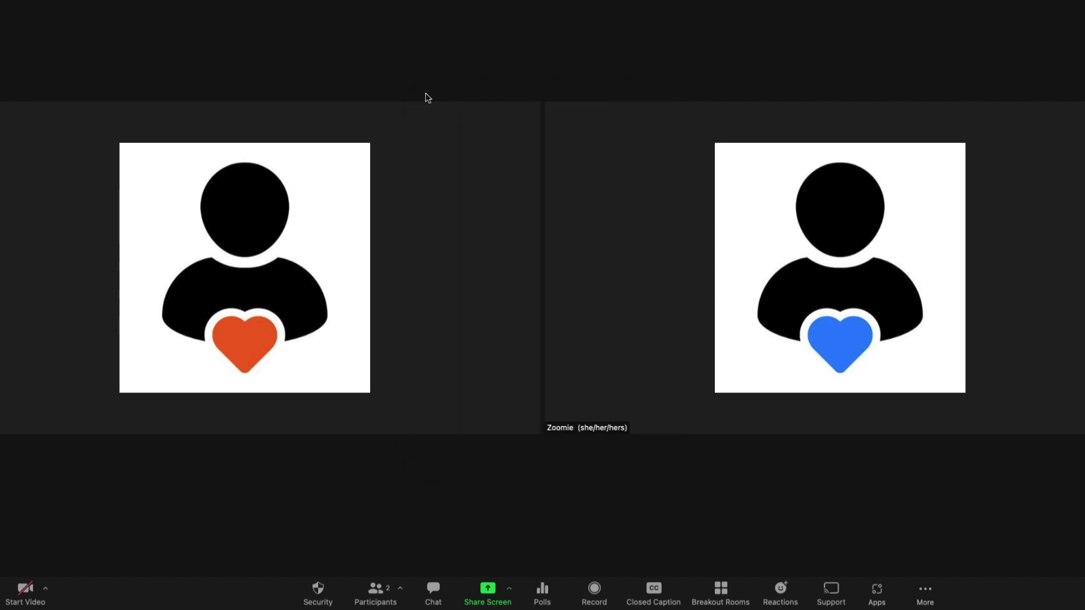
React in the meeting with the frequently used grinning-face emoji from the full emoji set.
{"action": "left_click", "coordinate": [780, 592]}
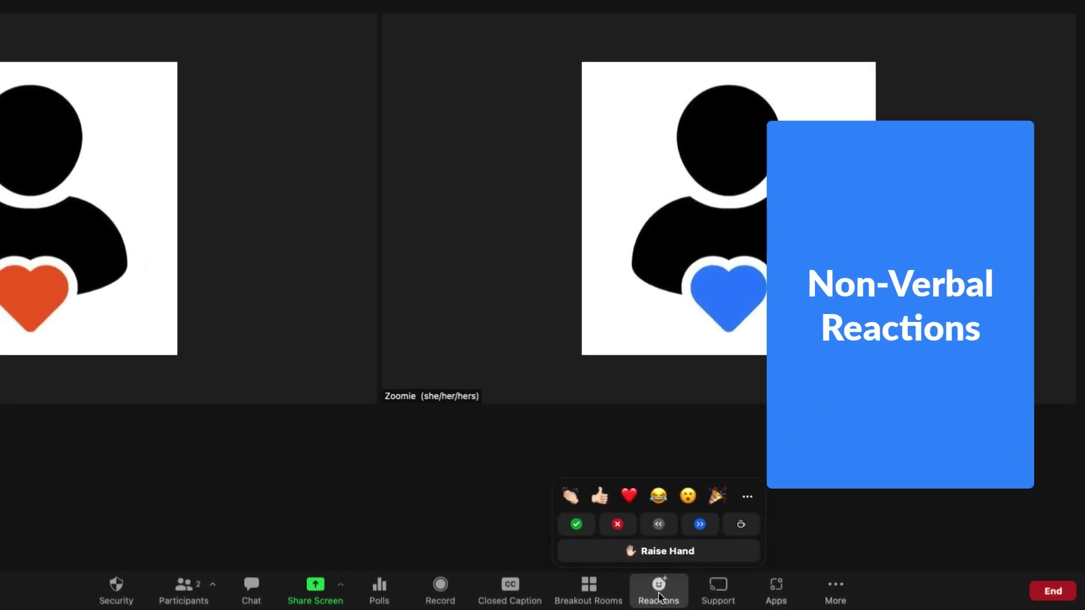
{"action": "left_click", "coordinate": [748, 496]}
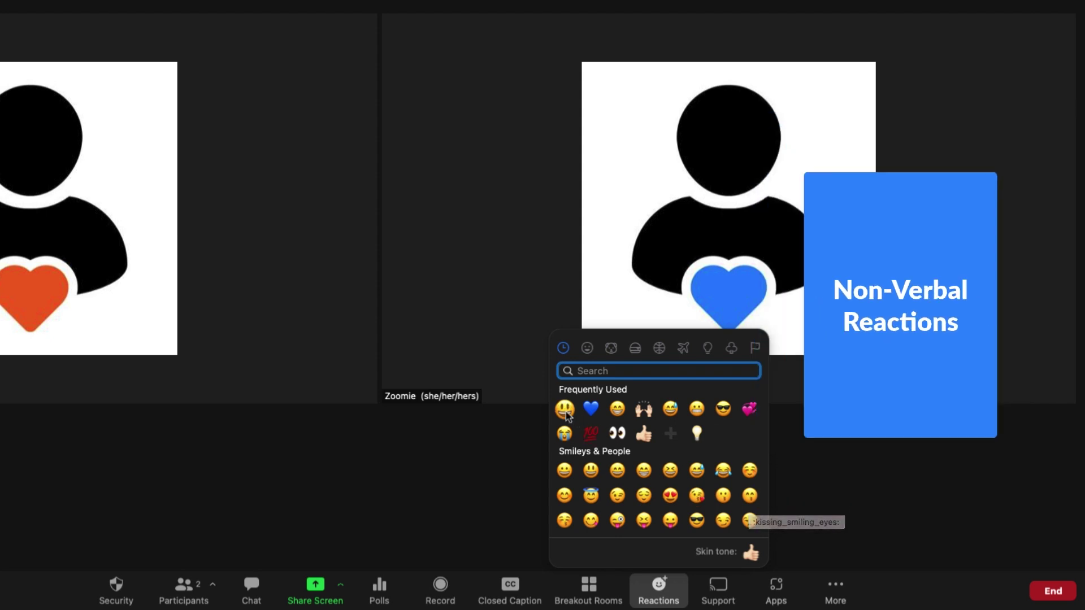
{"action": "left_click", "coordinate": [564, 410]}
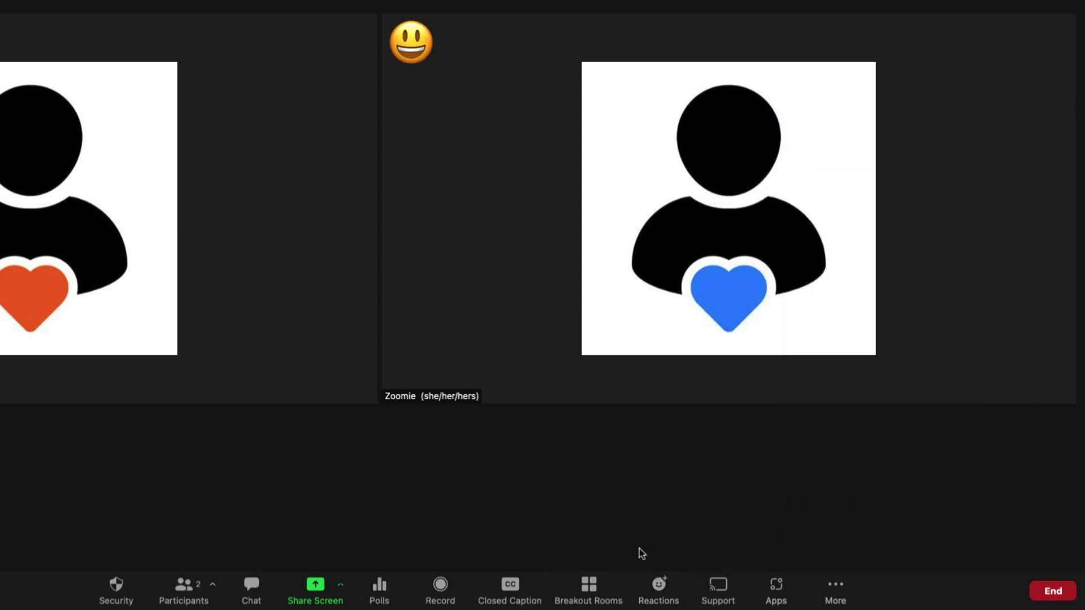
Show the "Slow down" non-verbal feedback and replace it with "I'm away".
{"action": "left_click", "coordinate": [659, 586]}
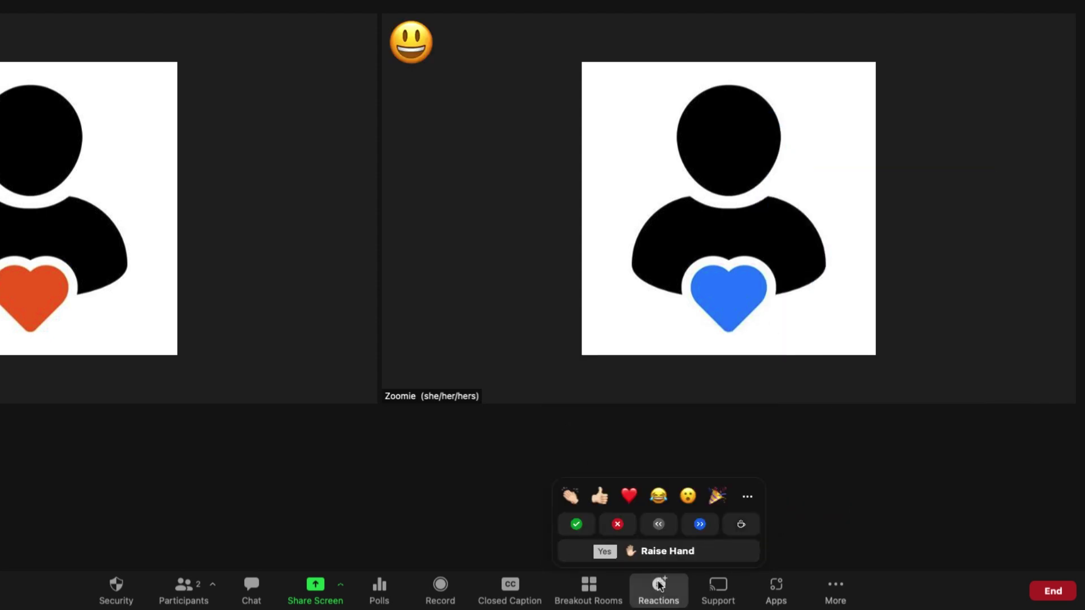
{"action": "left_click", "coordinate": [660, 529]}
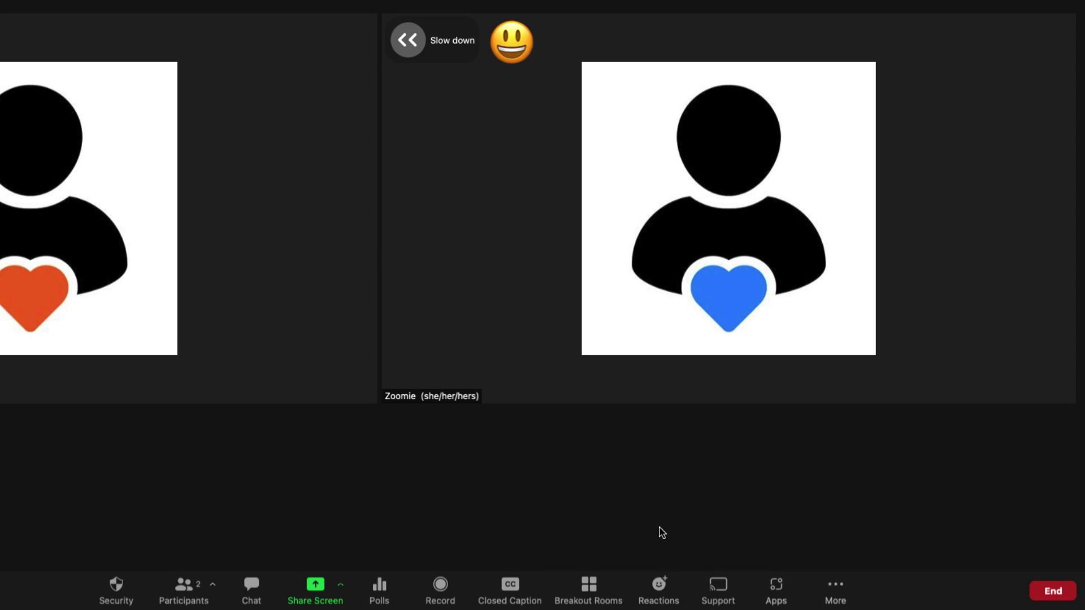
{"action": "left_click", "coordinate": [658, 585]}
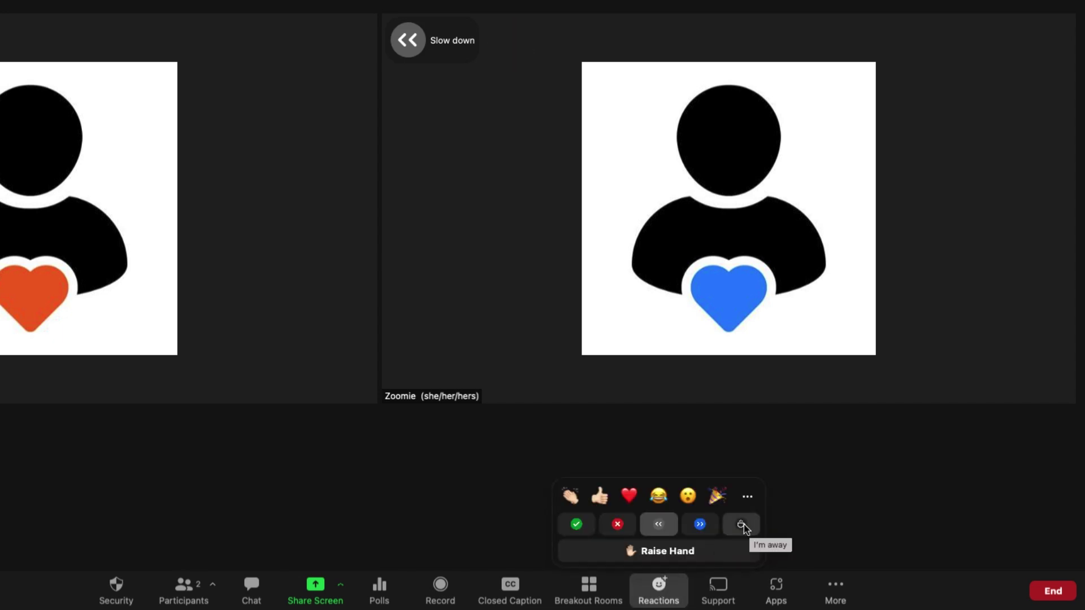
{"action": "left_click", "coordinate": [738, 525]}
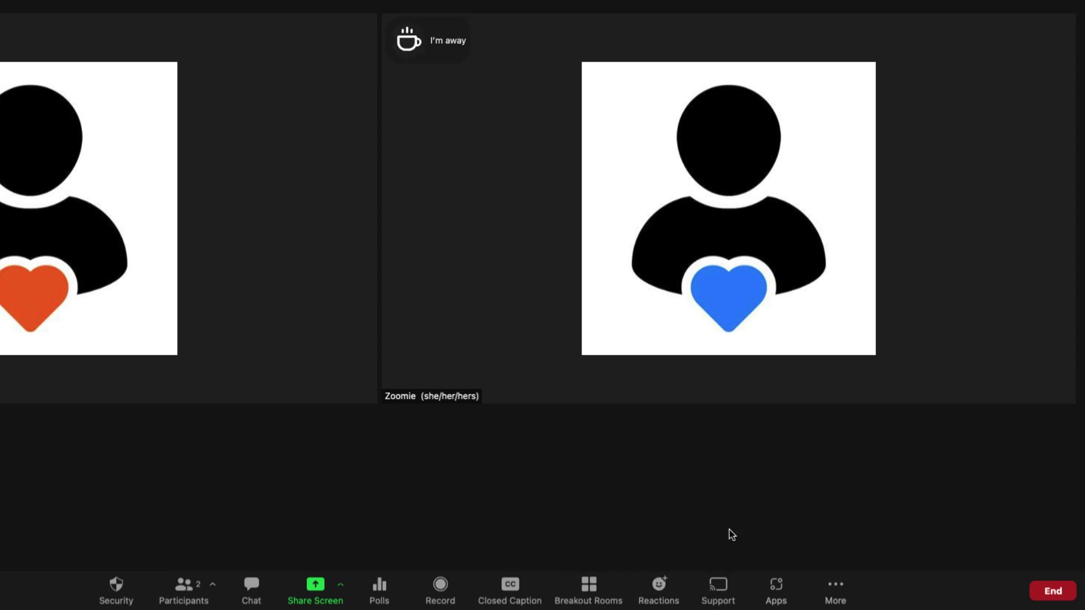
Raise your hand in the meeting and lower it again.
{"action": "left_click", "coordinate": [659, 585]}
{"action": "left_click", "coordinate": [664, 560]}
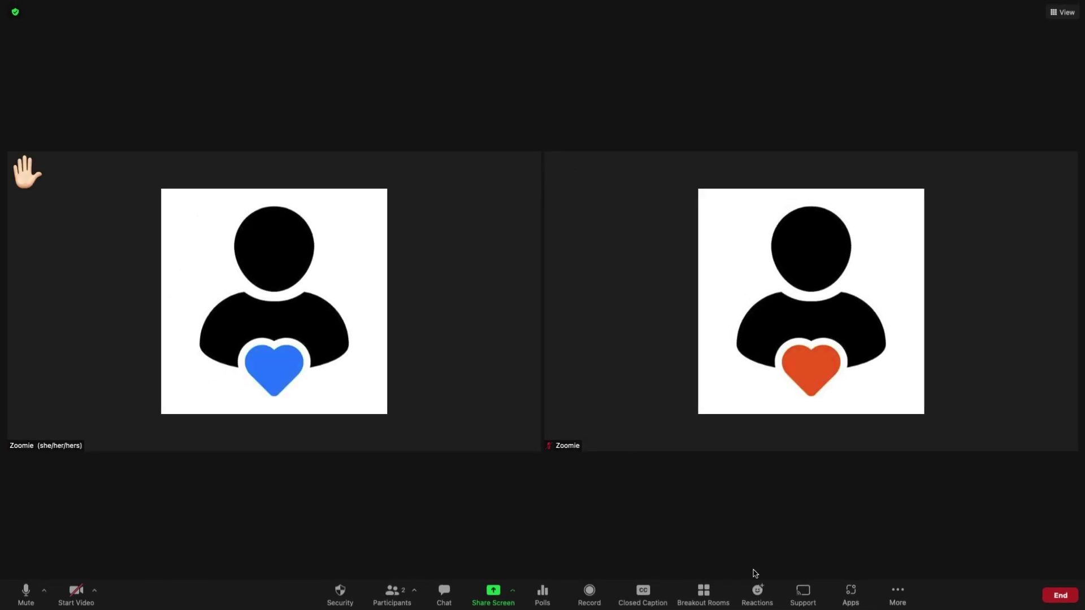
{"action": "left_click", "coordinate": [758, 590]}
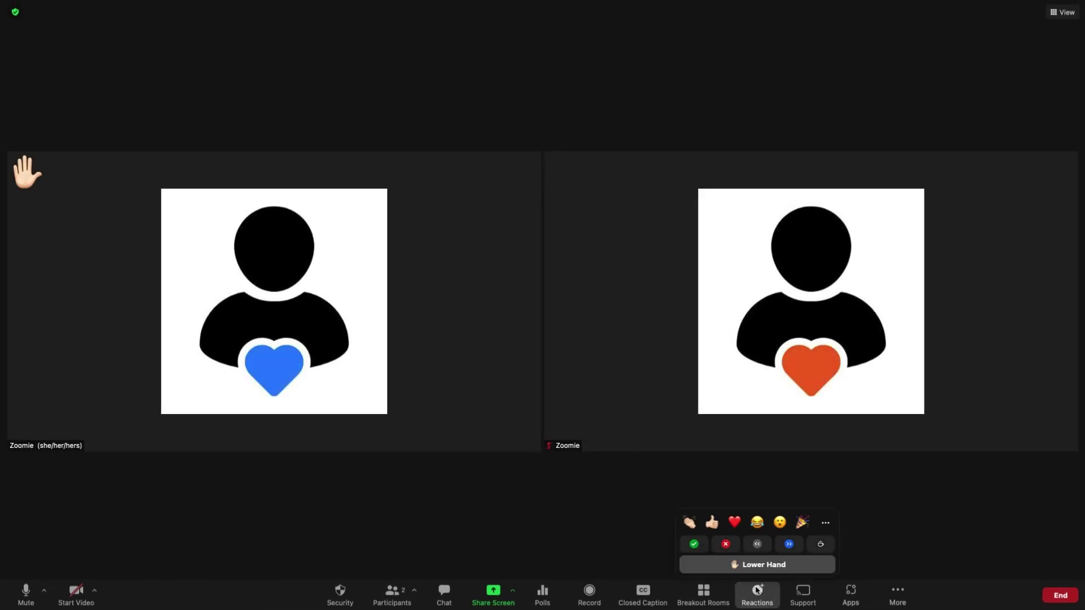
{"action": "left_click", "coordinate": [757, 565]}
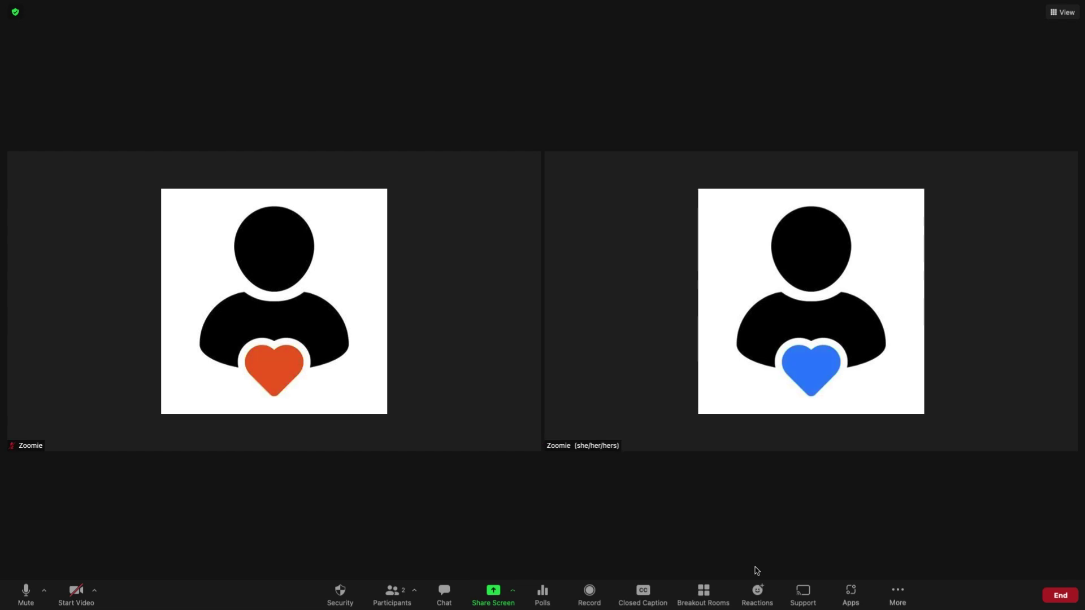
Request desktop control of the participant's computer for remote support.
{"action": "left_click", "coordinate": [803, 590]}
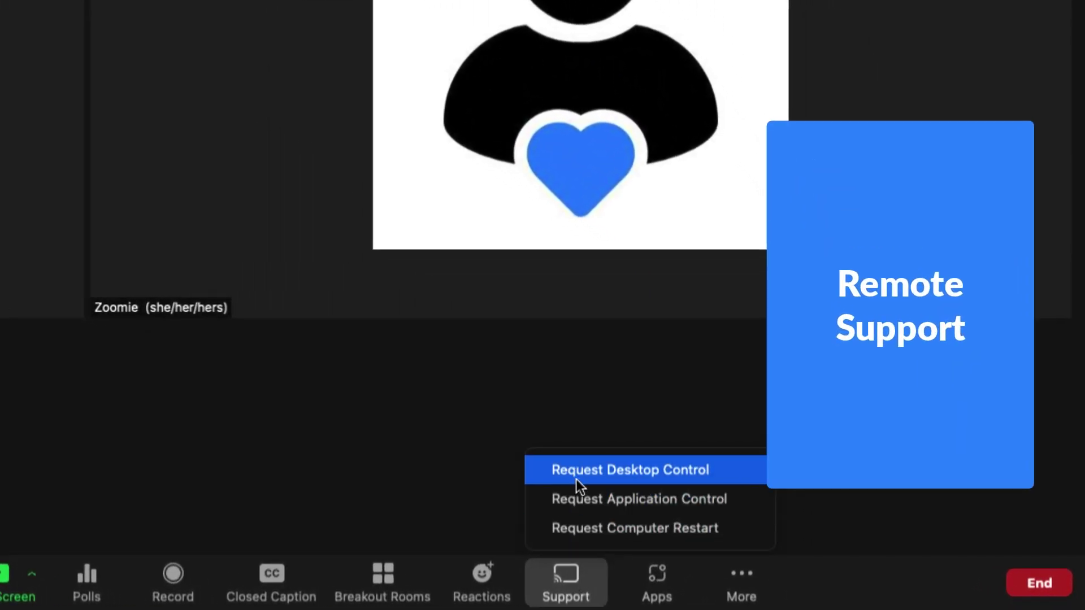
{"action": "left_click", "coordinate": [577, 475]}
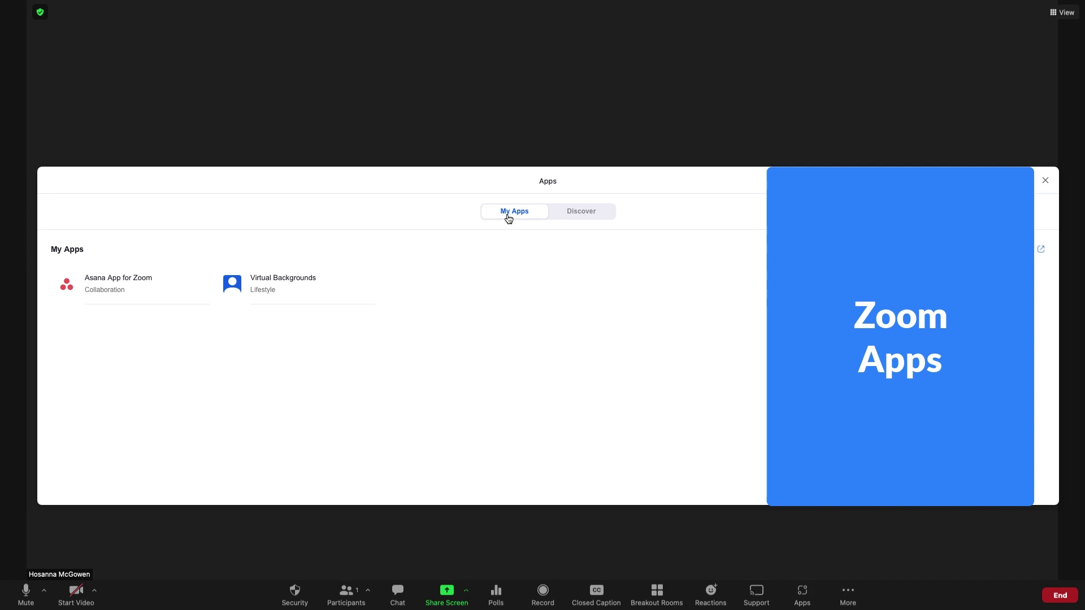
Browse the discoverable Zoom Apps, open the Virtual Backgrounds app from My Apps, look through it and close it.
{"action": "left_click", "coordinate": [593, 220]}
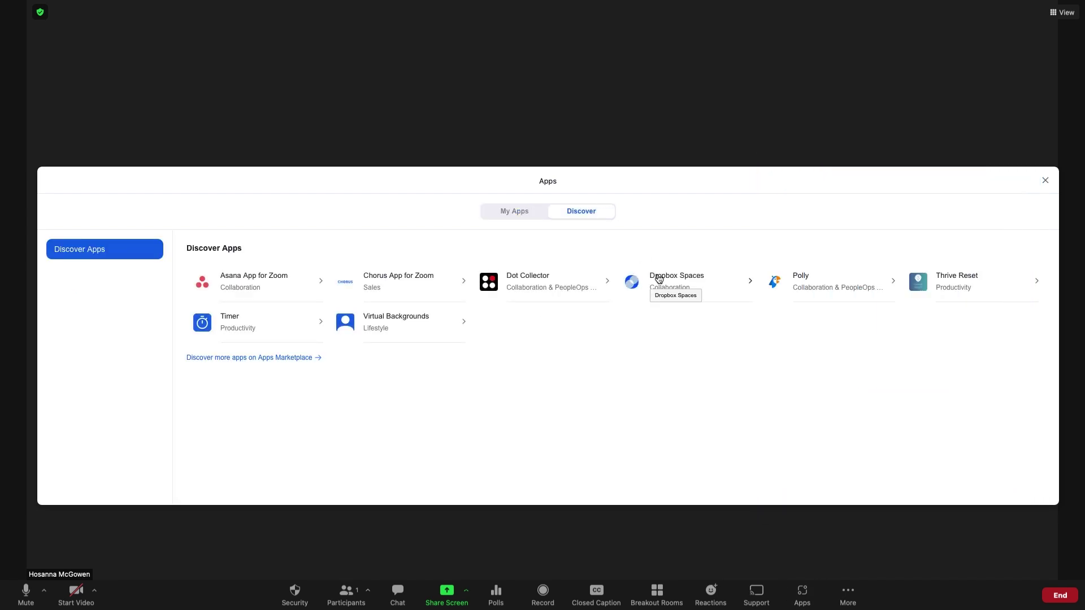
{"action": "left_click", "coordinate": [520, 212]}
{"action": "left_click", "coordinate": [300, 283]}
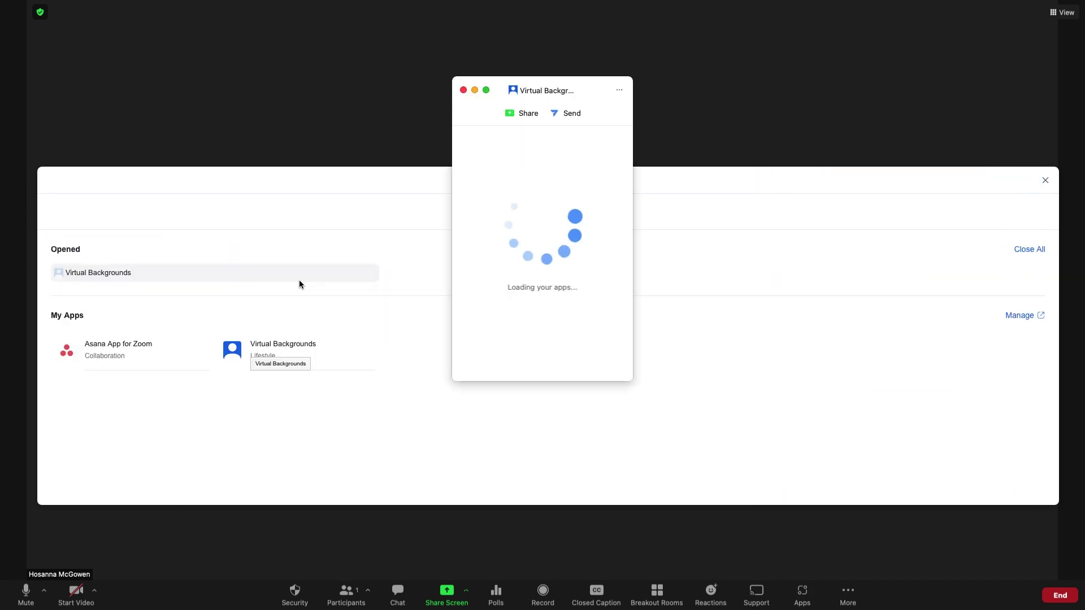
{"action": "left_click_drag", "start_coordinate": [630, 157], "coordinate": [628, 214]}
{"action": "left_click", "coordinate": [464, 91]}
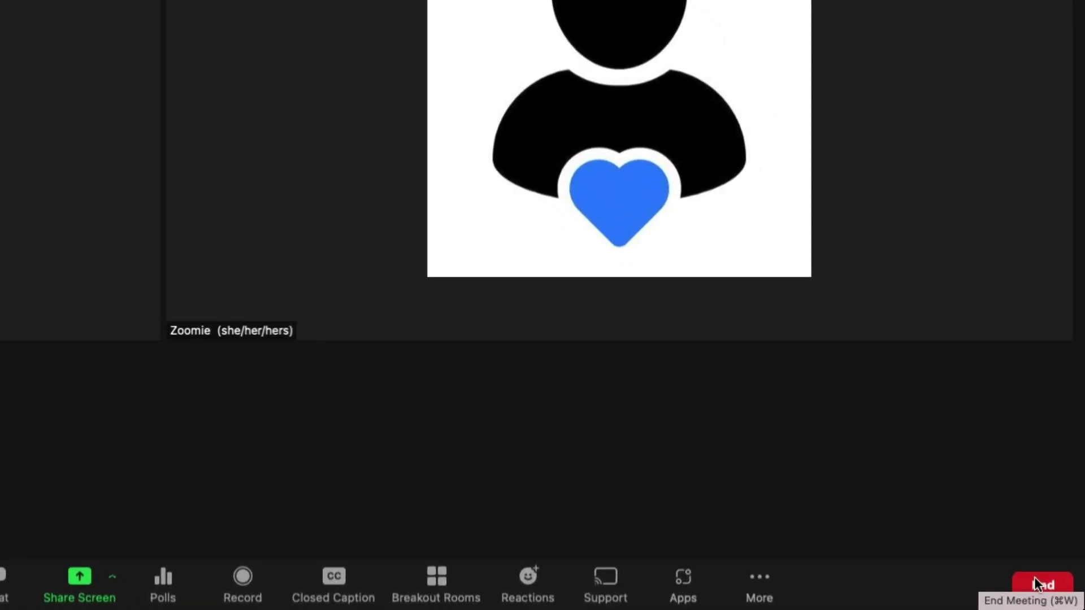
Bring up the choices for ending or leaving the meeting.
{"action": "left_click", "coordinate": [1039, 584]}
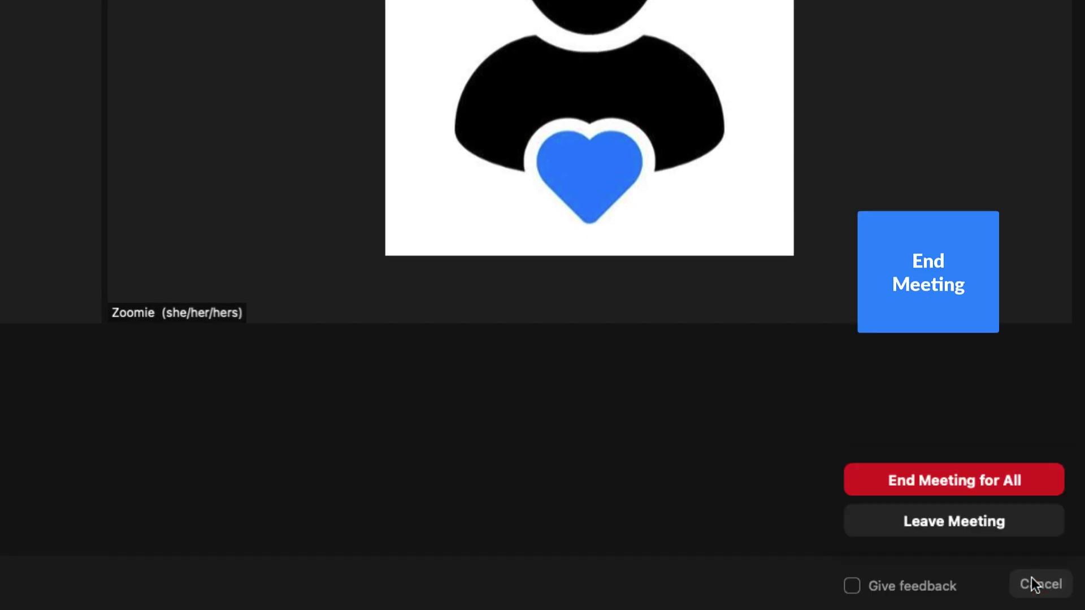